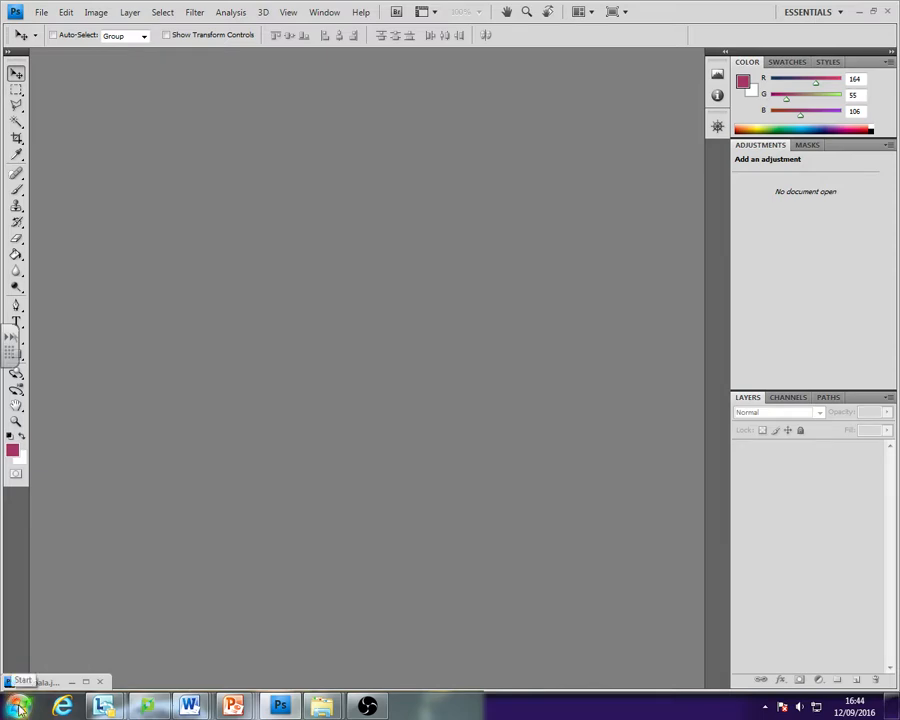
left_click(18, 705)
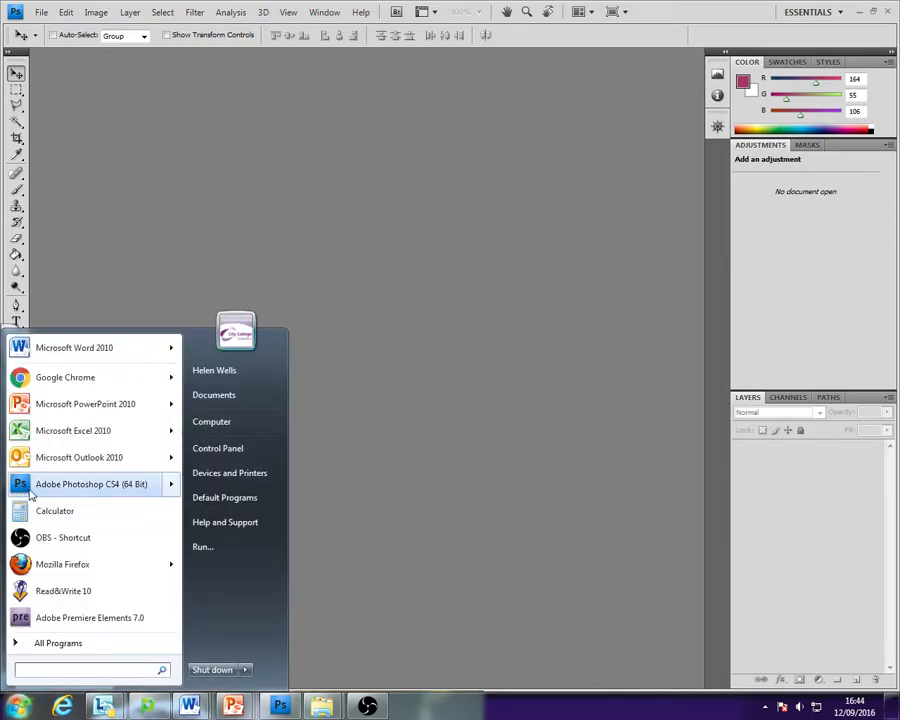
mouse_move(40, 497)
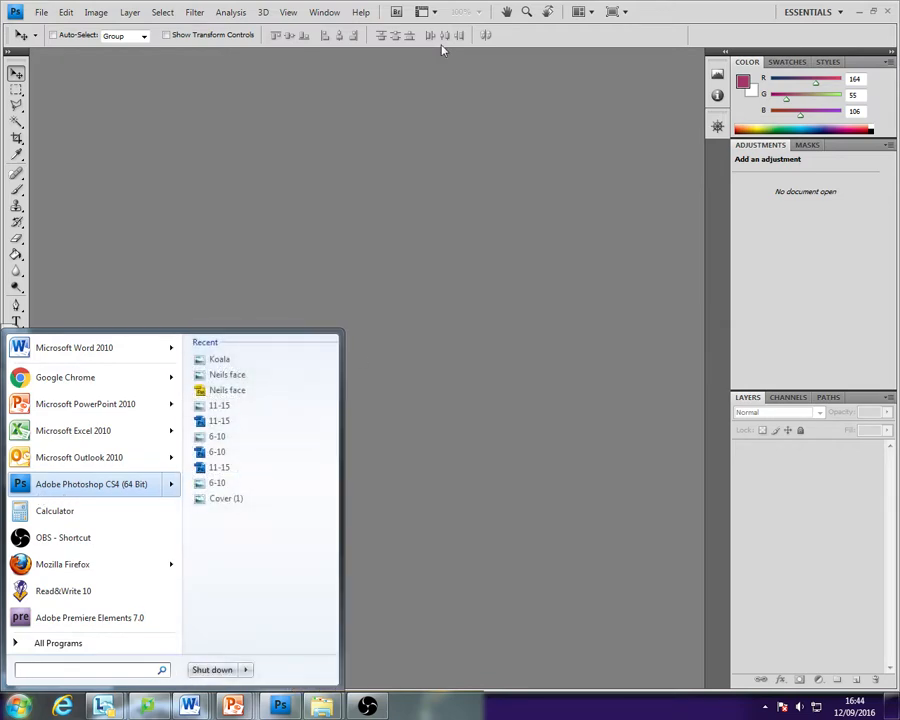
left_click(282, 130)
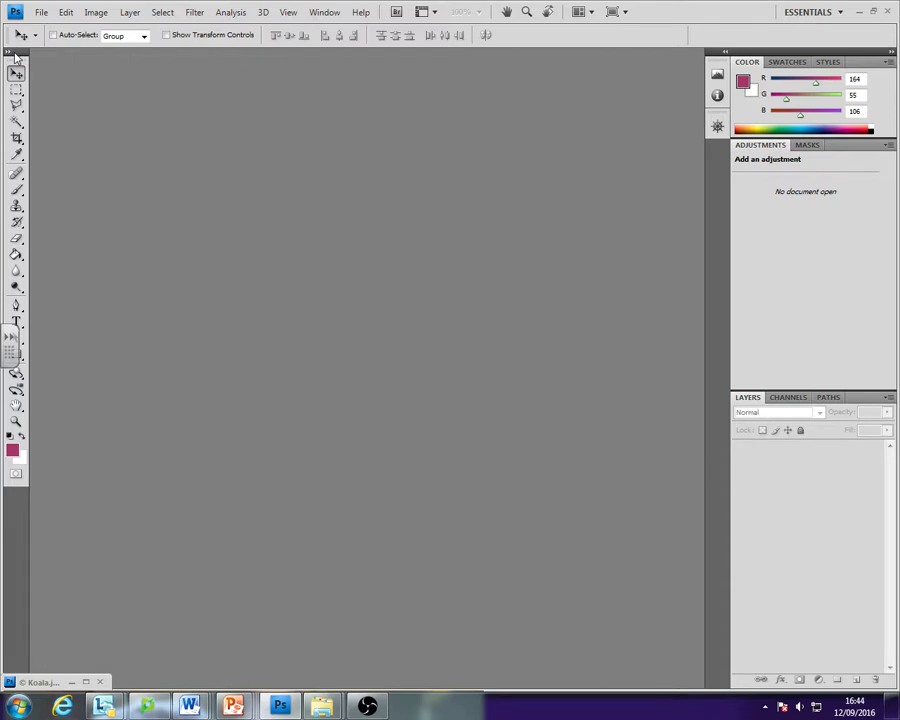
- Detach the Tools panel from its dock, try a few selection and sampling tools, and reselect the Move tool
mouse_move(15, 55)
left_mouse_down()
mouse_move(56, 70)
mouse_move(34, 72)
mouse_move(40, 40)
mouse_move(20, 47)
left_mouse_up()
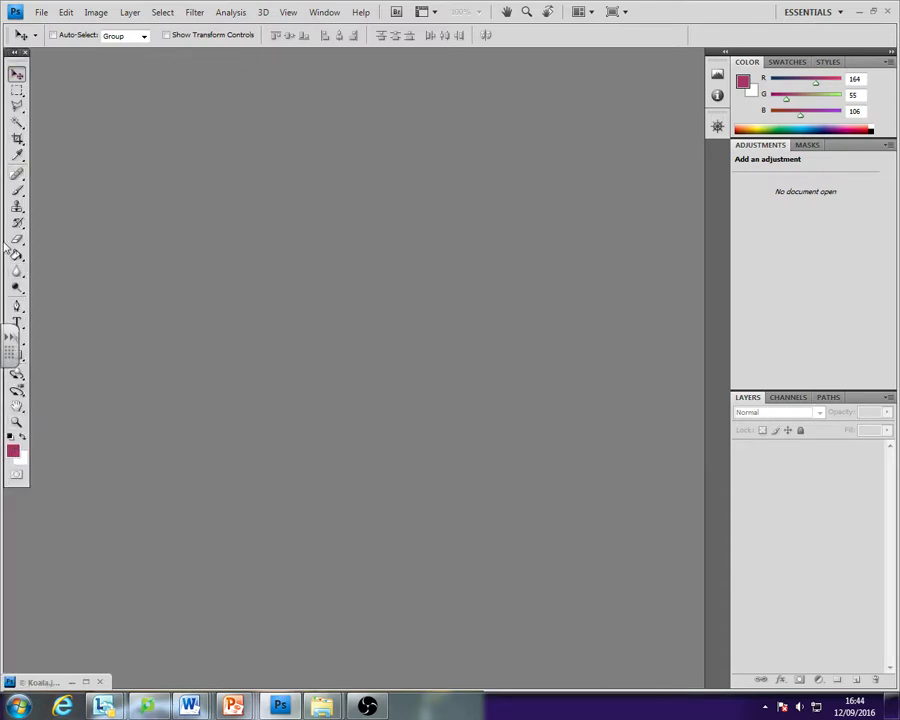
left_click(16, 90)
left_click(16, 105)
left_click(16, 154)
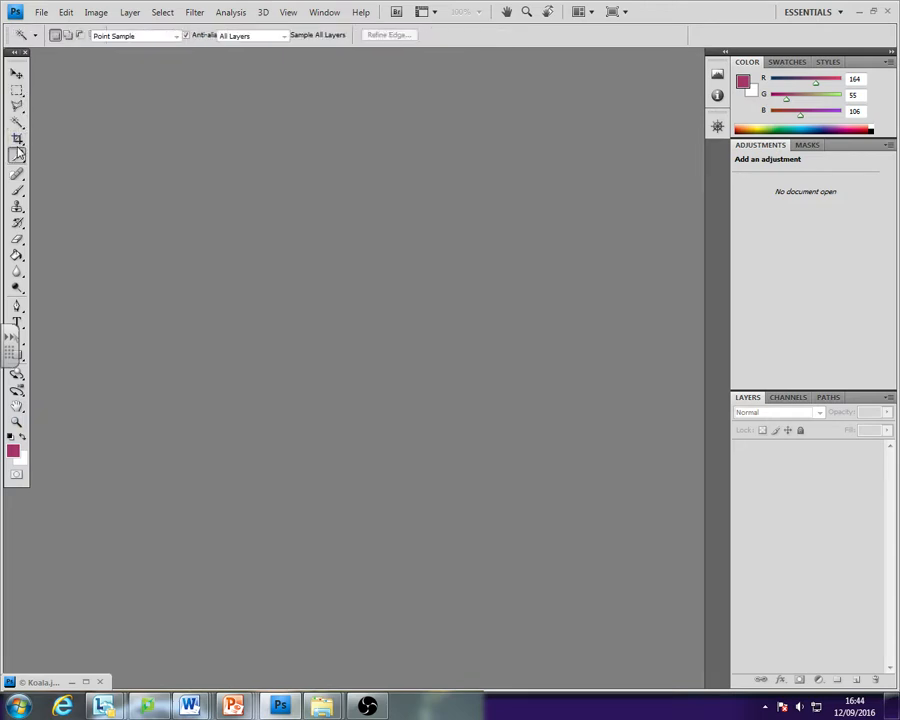
left_click(16, 74)
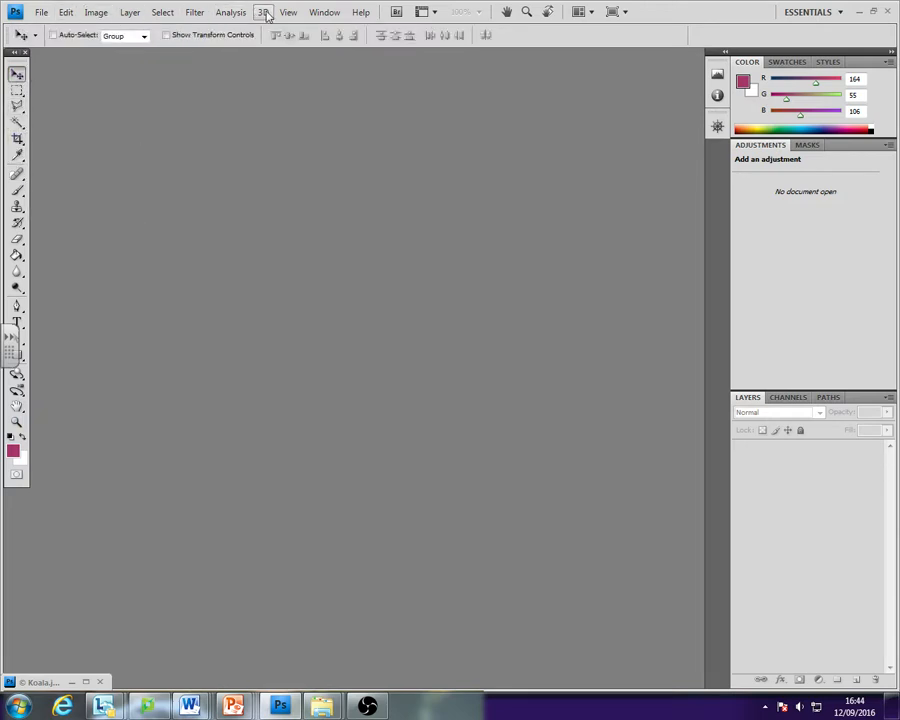
left_click(63, 12)
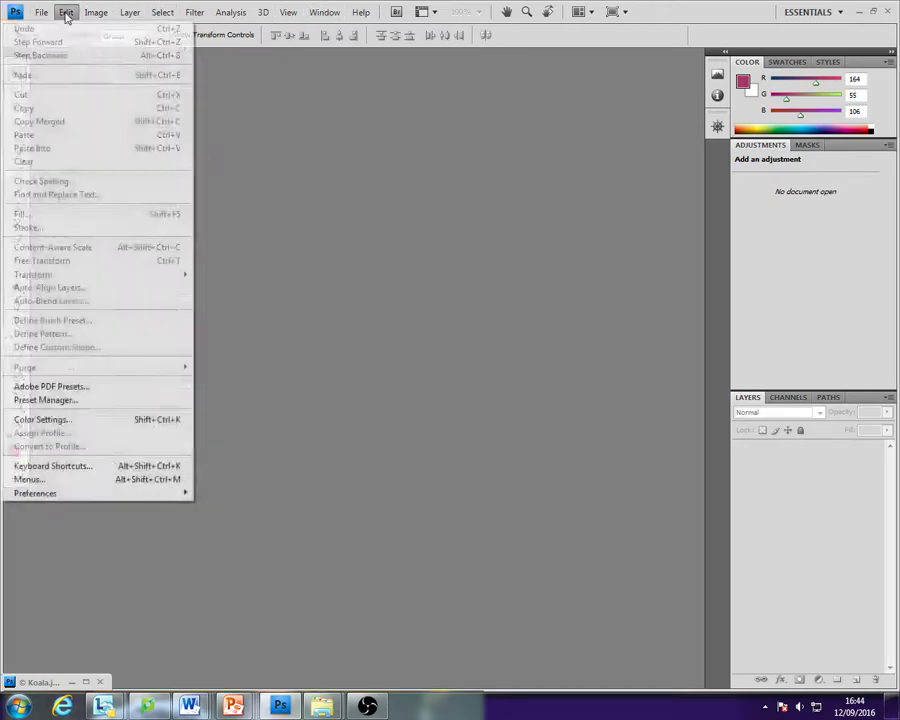
mouse_move(228, 14)
mouse_move(192, 15)
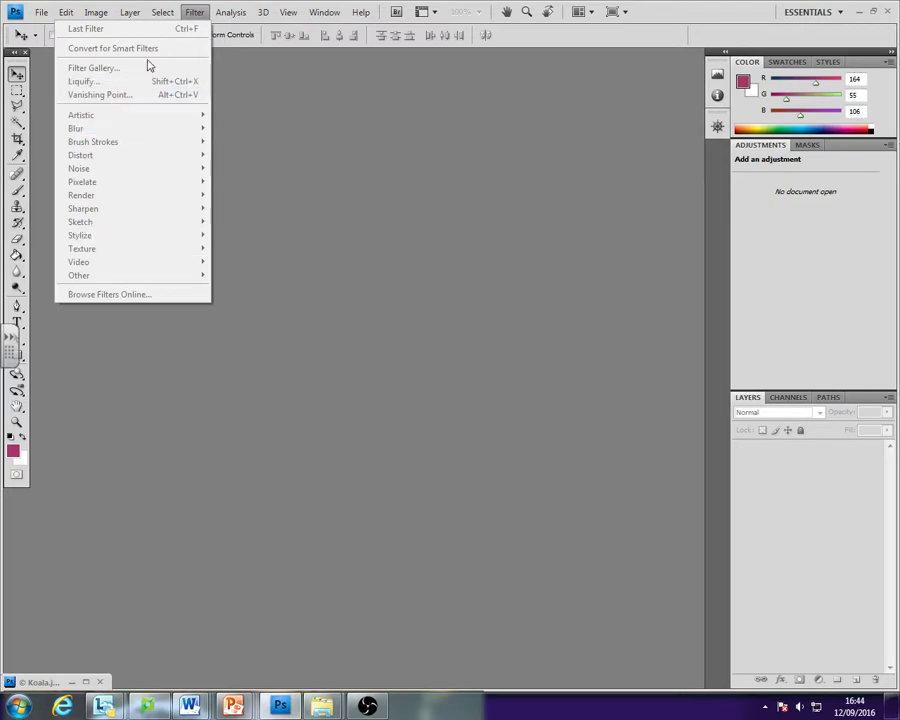
mouse_move(97, 16)
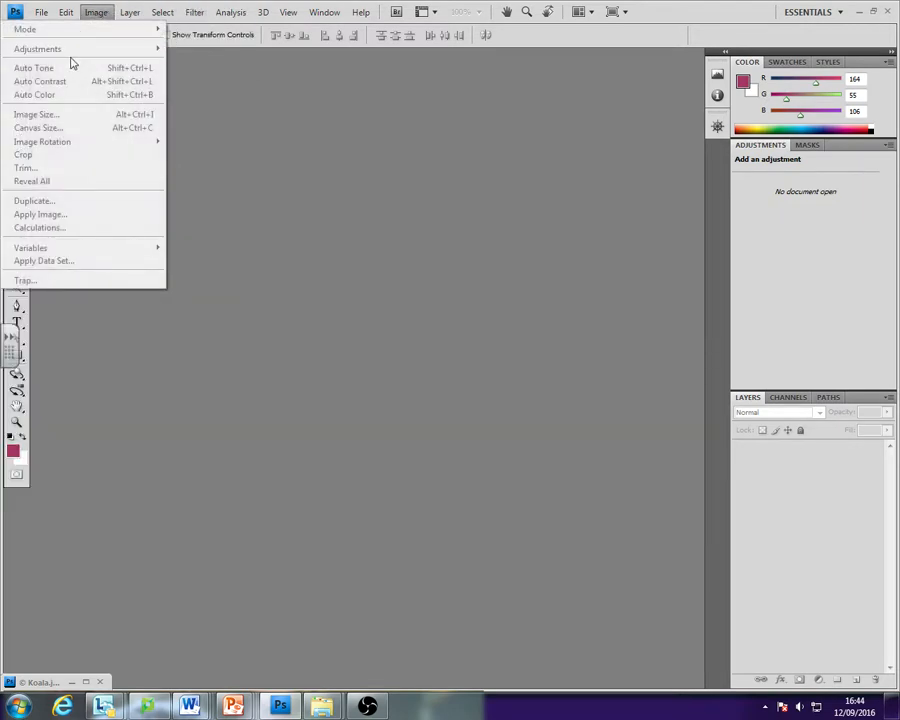
left_click(450, 162)
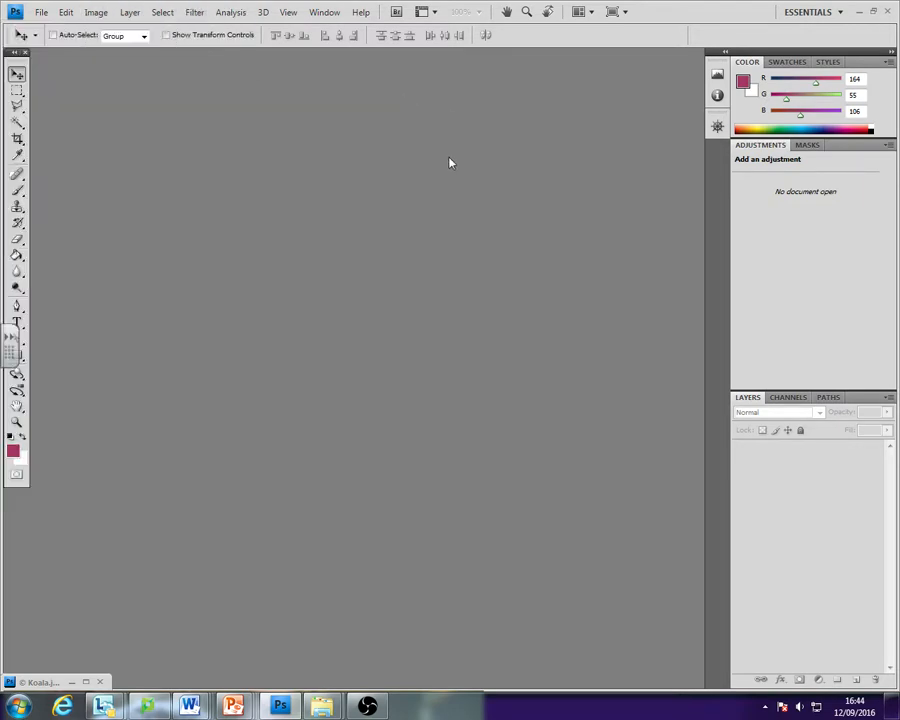
left_click(66, 13)
left_click(66, 14)
- Examine the foreground colour's RGB and hex values in the Color panel and Color Picker, keeping the colour as it is
left_click(741, 80)
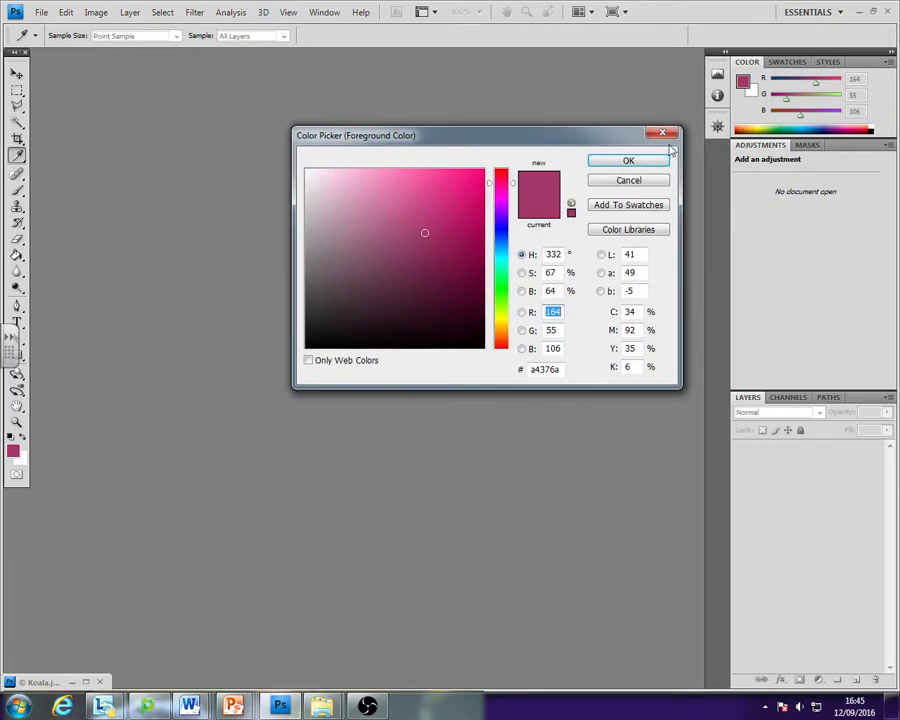
left_click(628, 161)
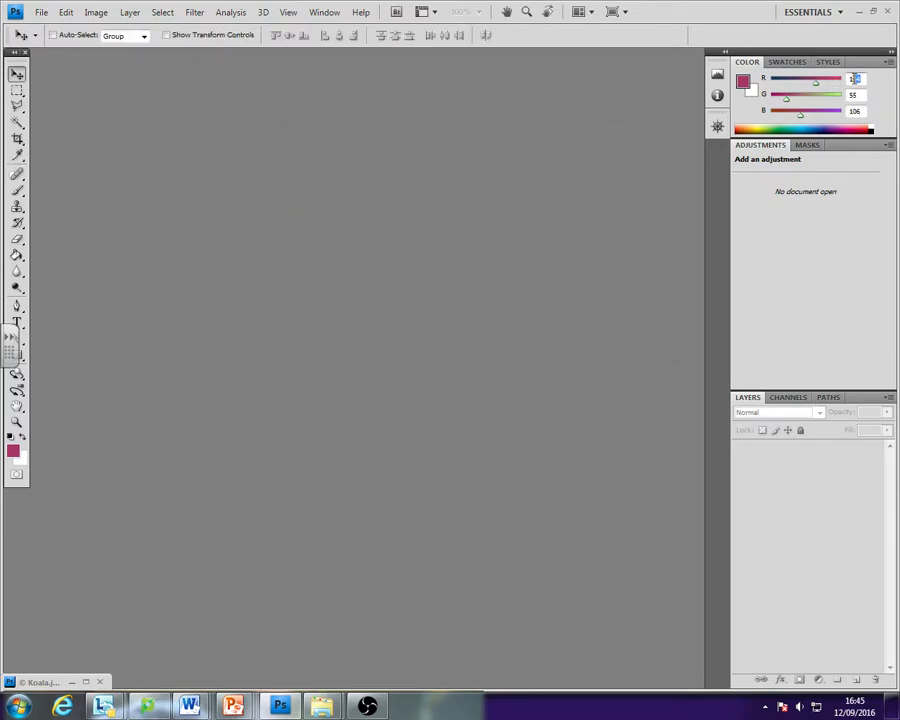
left_click(852, 95)
left_click(852, 111)
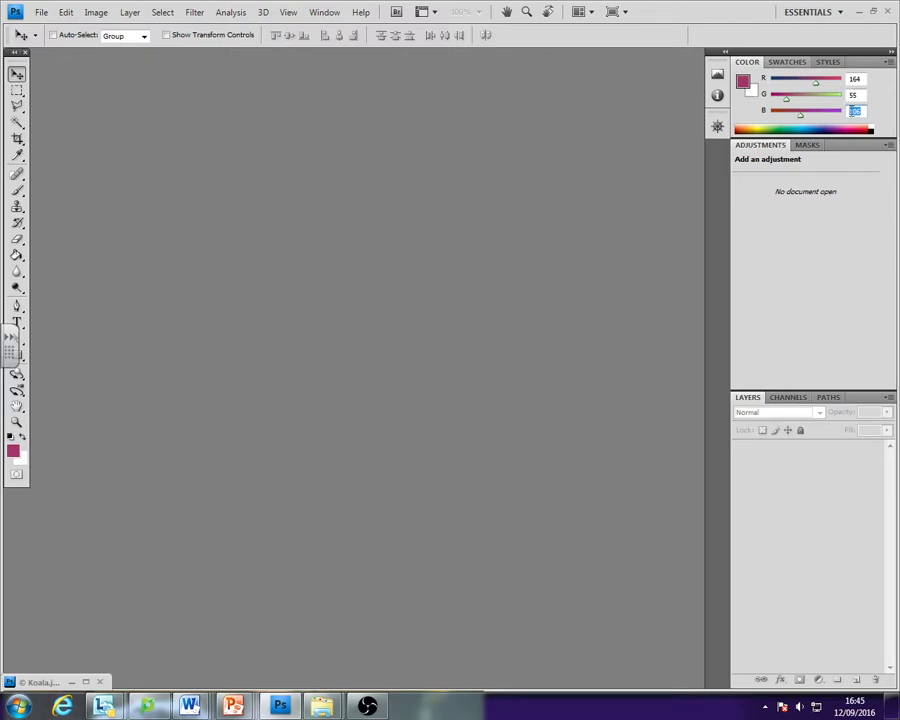
left_click(14, 452)
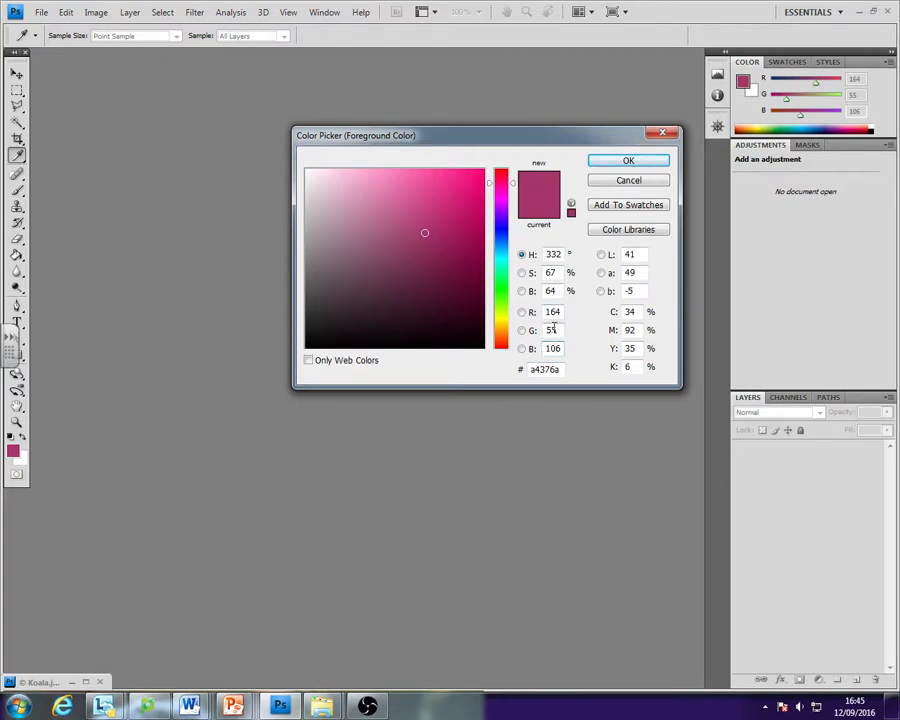
left_click_drag(561, 369, 532, 370)
left_click(652, 164)
key("v")
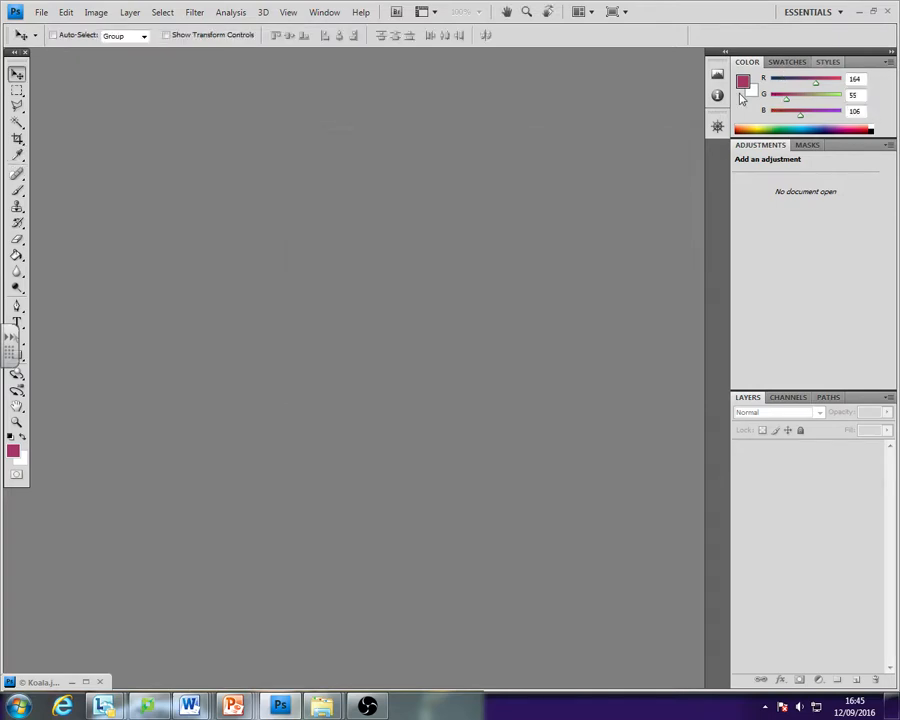
- Set the foreground colour to purple #8849bd and return to the Move tool
left_click(743, 91)
mouse_move(356, 207)
left_mouse_down()
mouse_move(361, 228)
mouse_move(394, 205)
mouse_move(466, 209)
mouse_move(352, 203)
mouse_move(344, 193)
left_mouse_up()
left_click_drag(503, 268, 499, 217)
left_click_drag(445, 215, 415, 215)
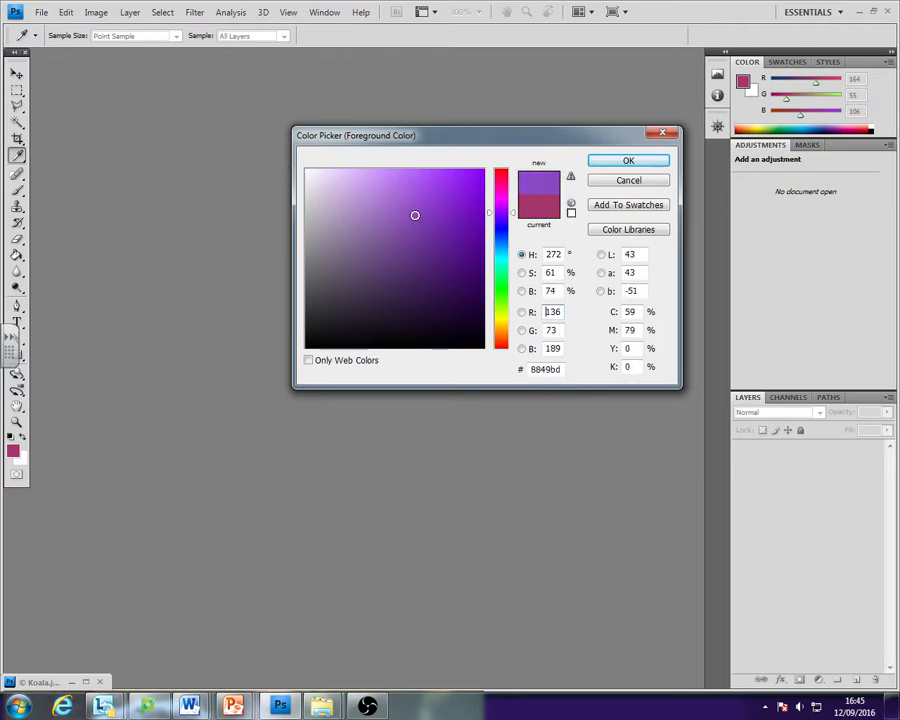
left_click(637, 162)
key("v")
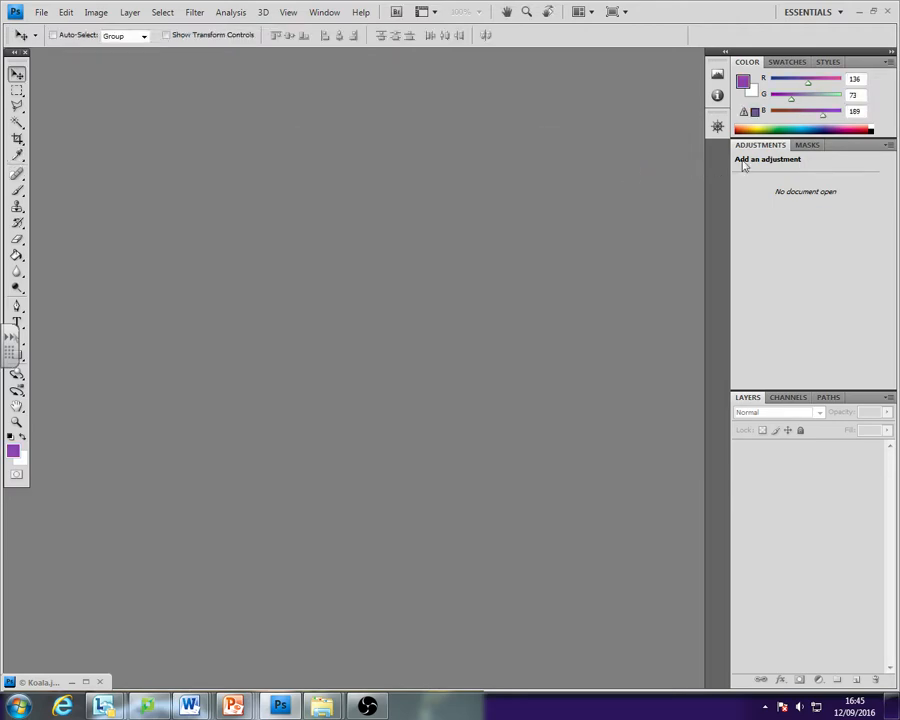
- Compare the contents of the Masks and Adjustments panels, finishing on Adjustments
left_click(806, 146)
left_click(767, 147)
left_click(815, 147)
left_click(778, 146)
left_click(806, 147)
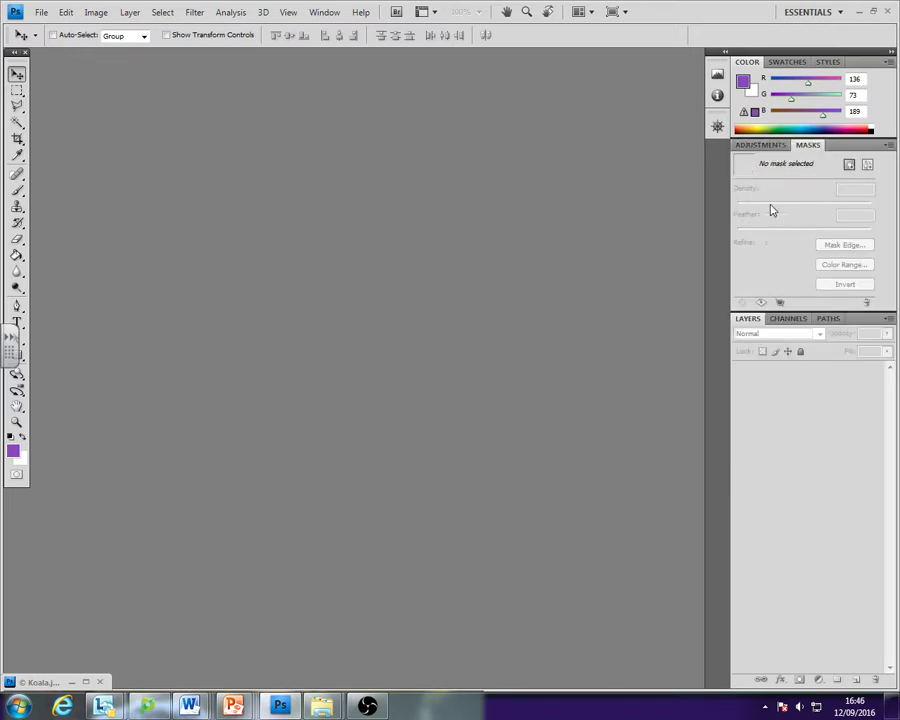
left_click(745, 146)
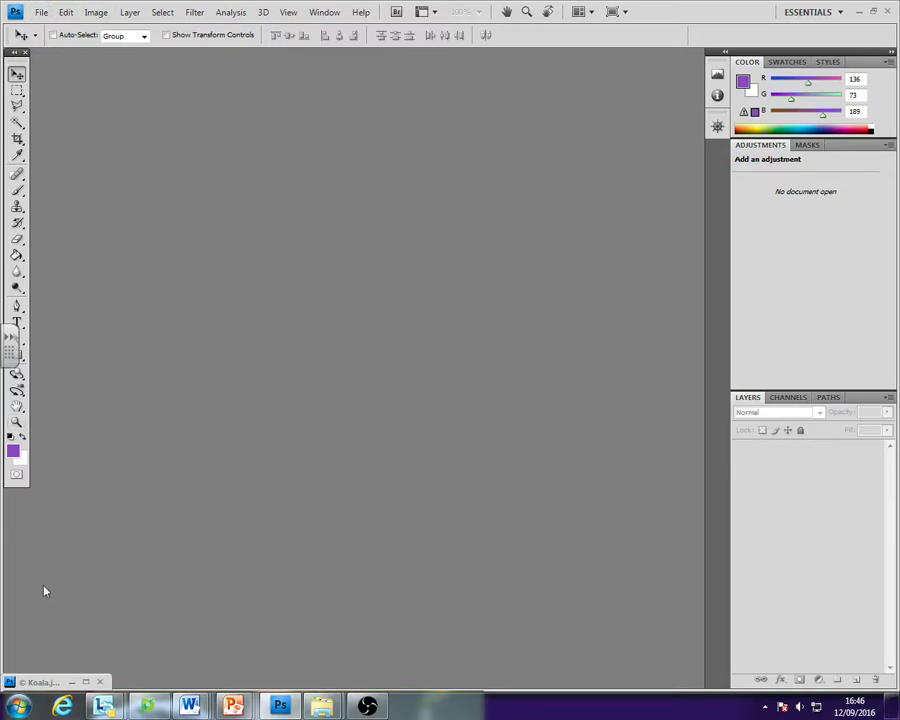
- Restore the minimised Koala.jpg document and dock it as a tab in the workspace
left_click(78, 684)
left_click_drag(397, 366, 272, 56)
- Duplicate the Background layer, shift the copy right and slightly up, and duplicate the shifted copy
left_click_drag(808, 460, 856, 679)
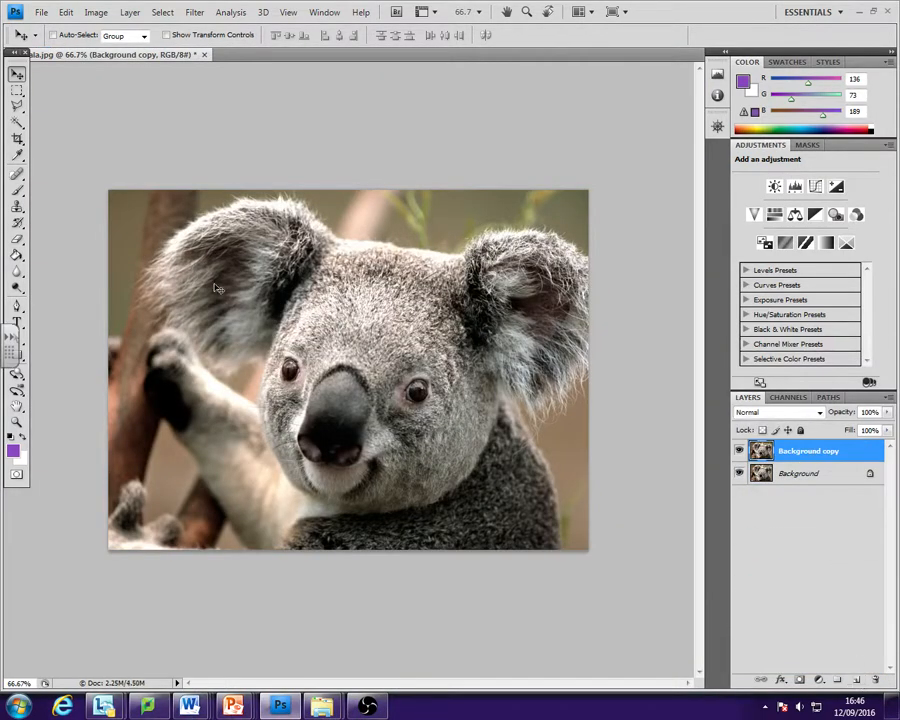
left_click_drag(166, 218, 292, 283)
left_click_drag(443, 358, 443, 293)
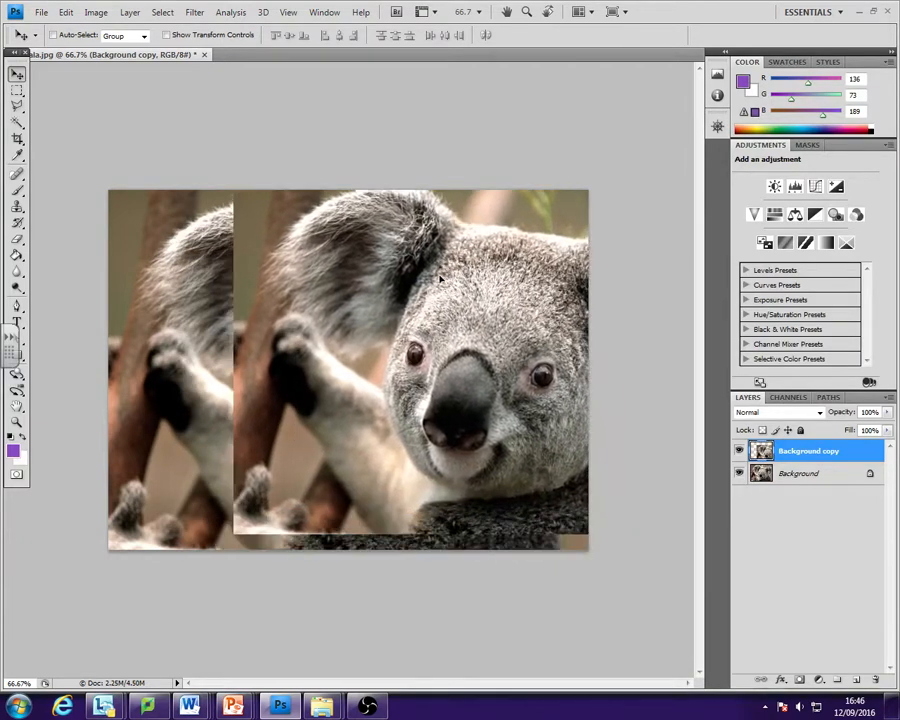
left_click_drag(772, 440, 857, 683)
- Hide the two copies and the Background layer one by one, and show all three layers again
left_click(739, 451)
left_click(739, 473)
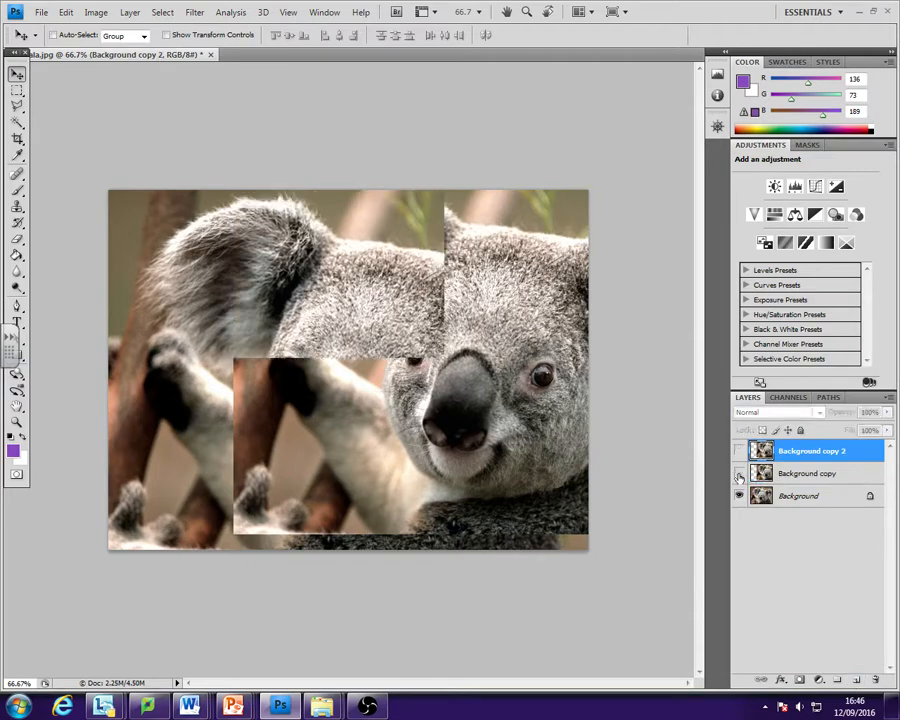
left_click(740, 496)
left_click(740, 496)
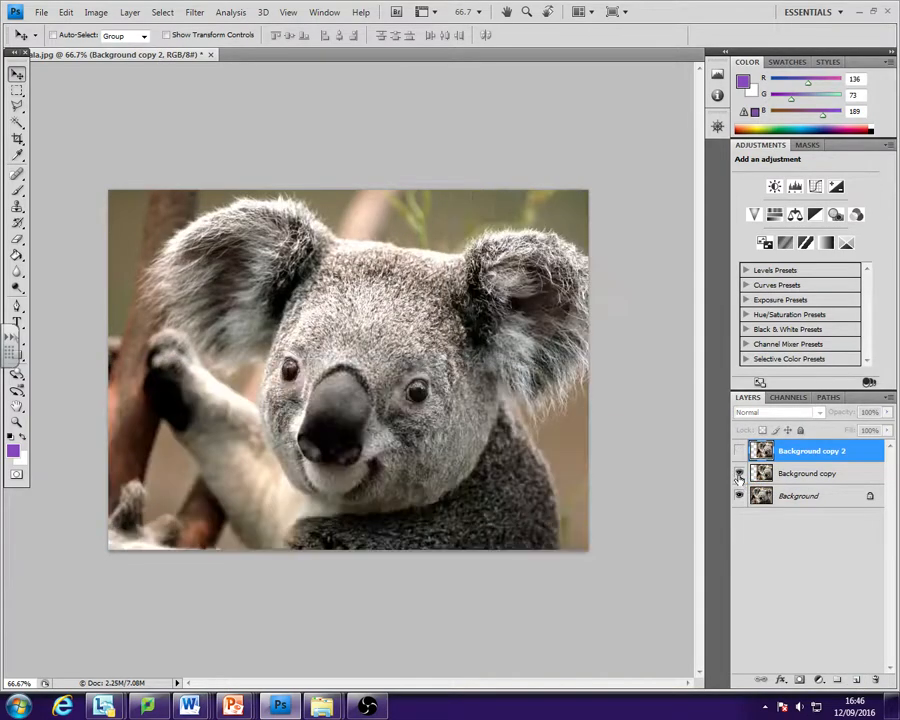
left_click(739, 473)
left_click(739, 451)
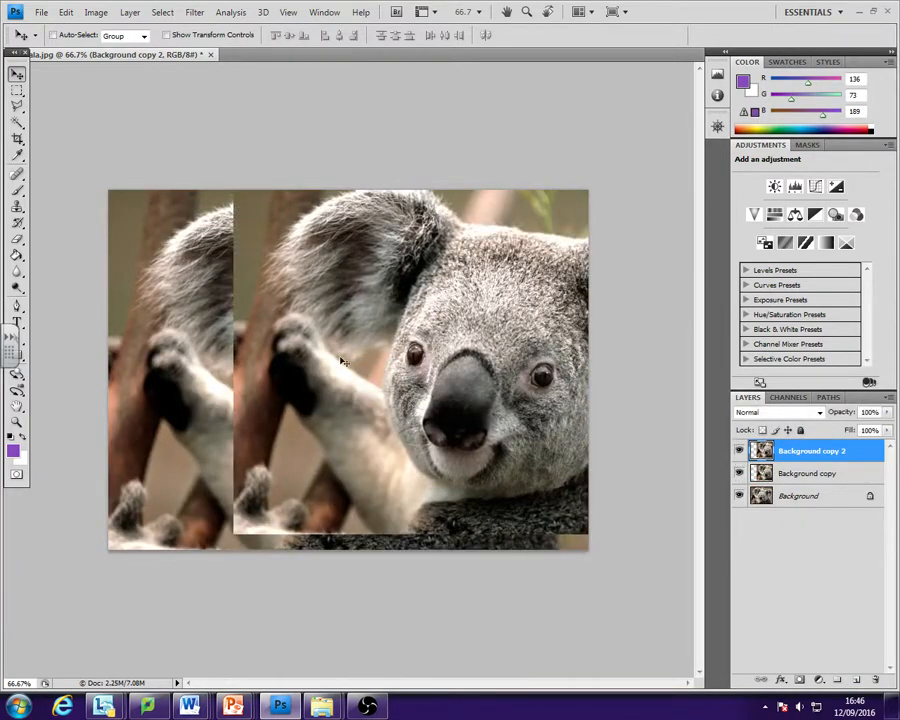
- Move the Background copy 2 layer left until it extends past the canvas's left edge, and set its fill to 55%
left_click_drag(342, 361, 241, 408)
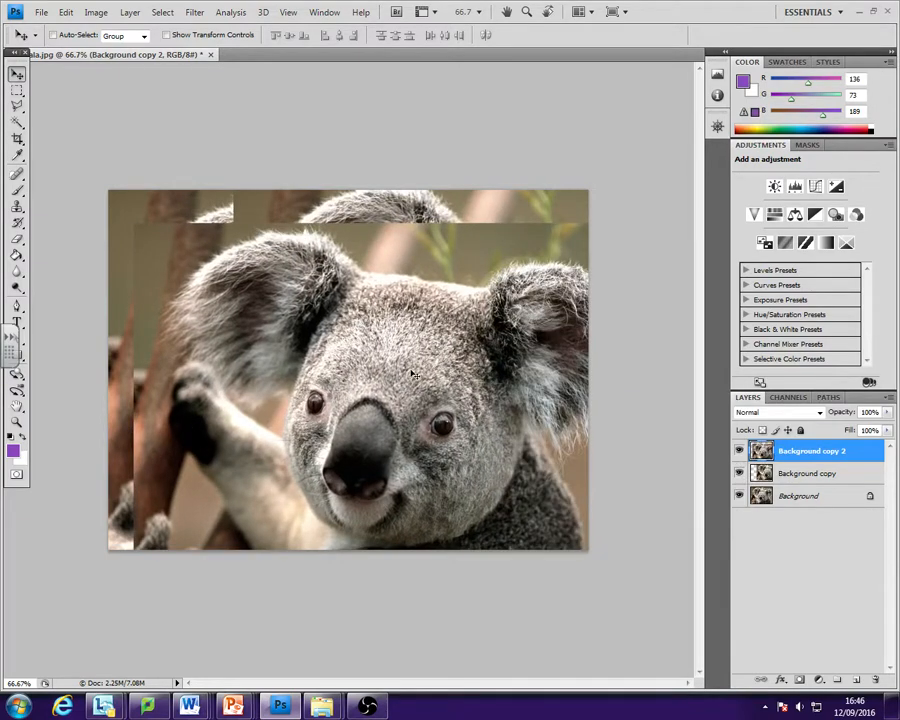
left_click_drag(414, 374, 319, 324)
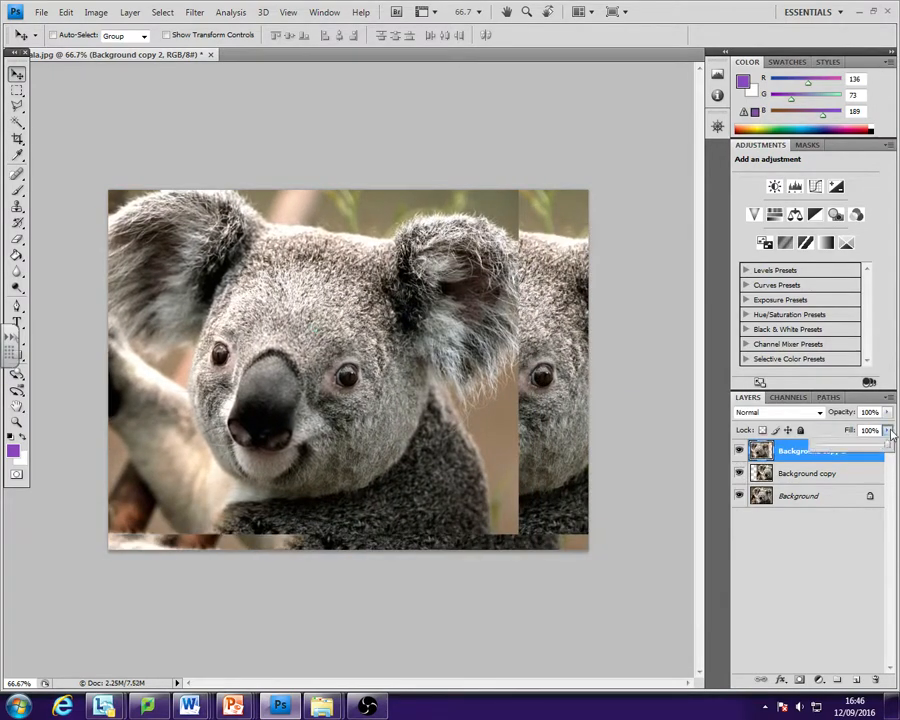
left_click_drag(884, 446, 854, 447)
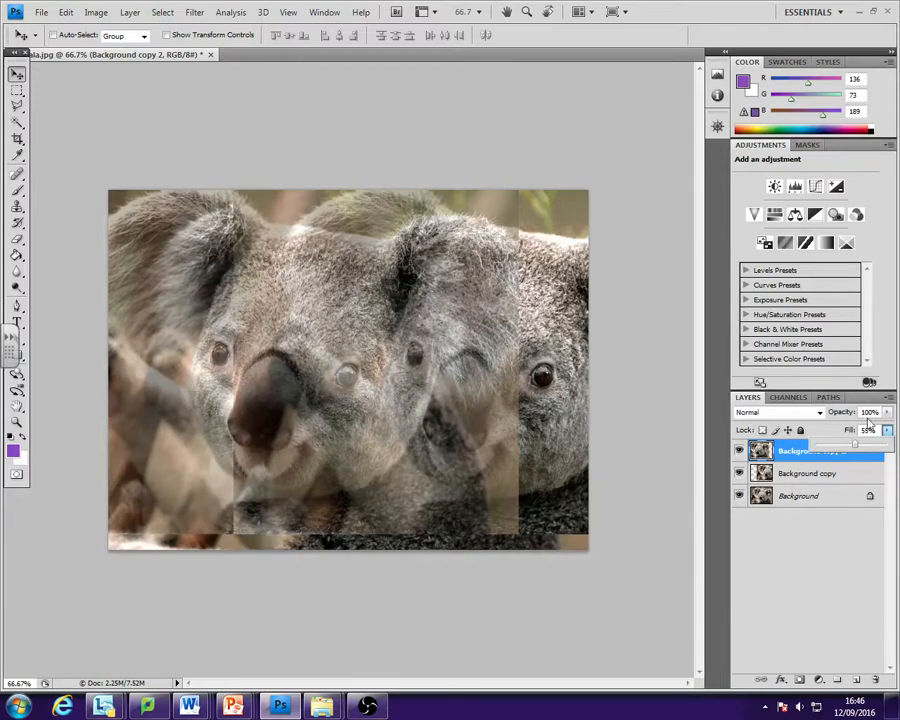
- Try an opacity of 61% on the Background copy 2 layer, raise it again, and deselect the layer
left_click(887, 415)
left_click(833, 415)
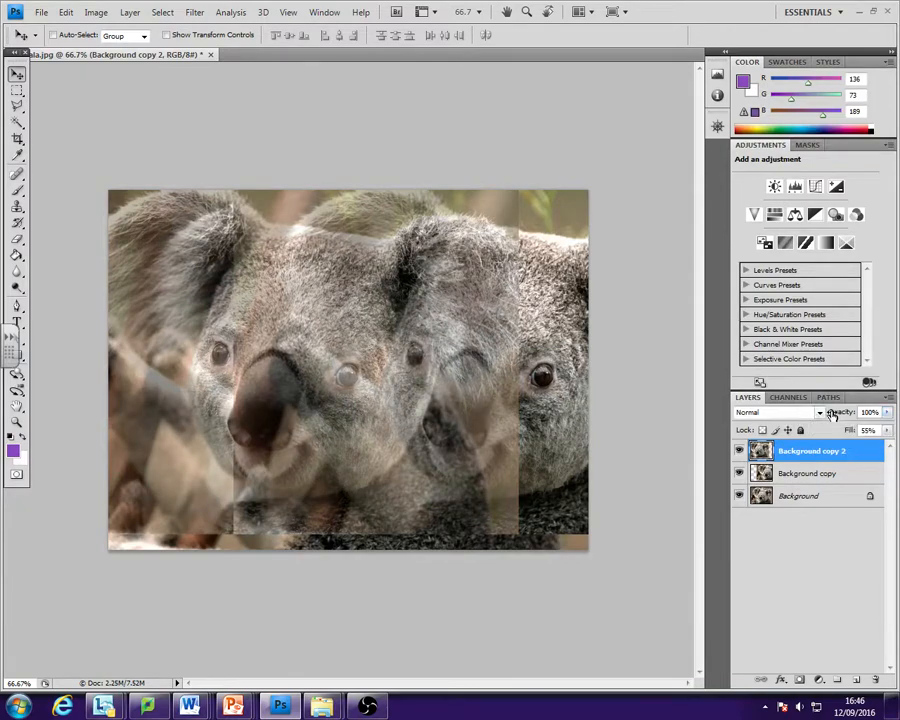
left_click(838, 414)
left_click(888, 415)
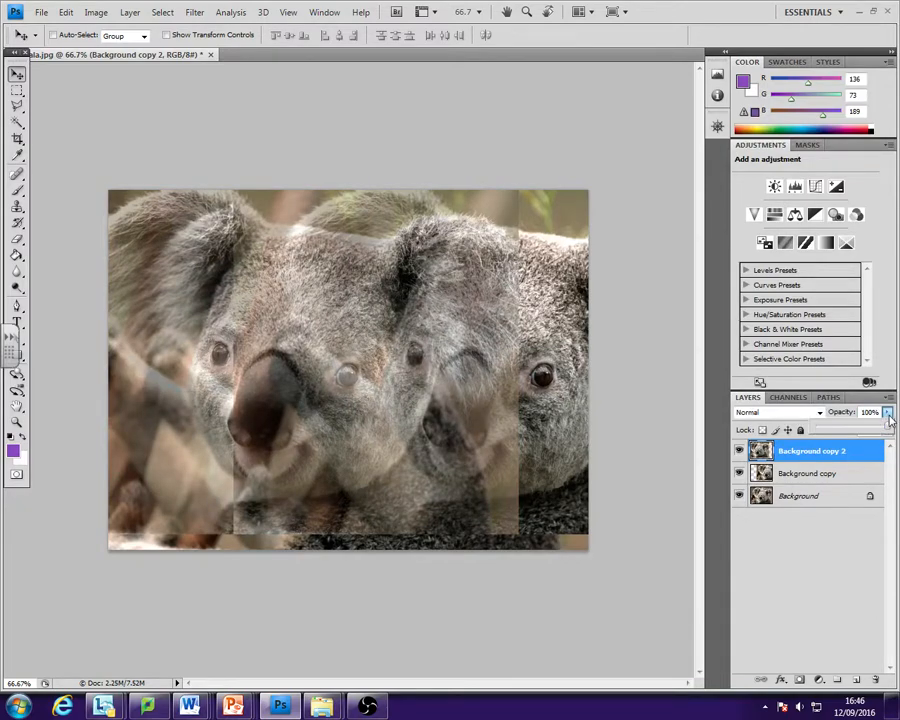
left_click_drag(887, 428, 859, 431)
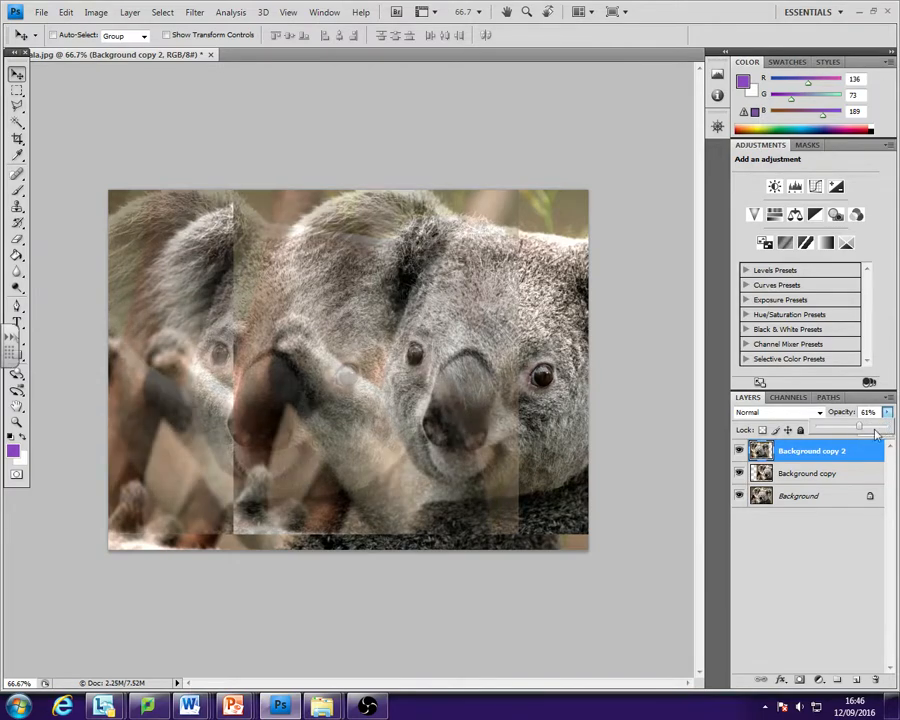
left_click(868, 461)
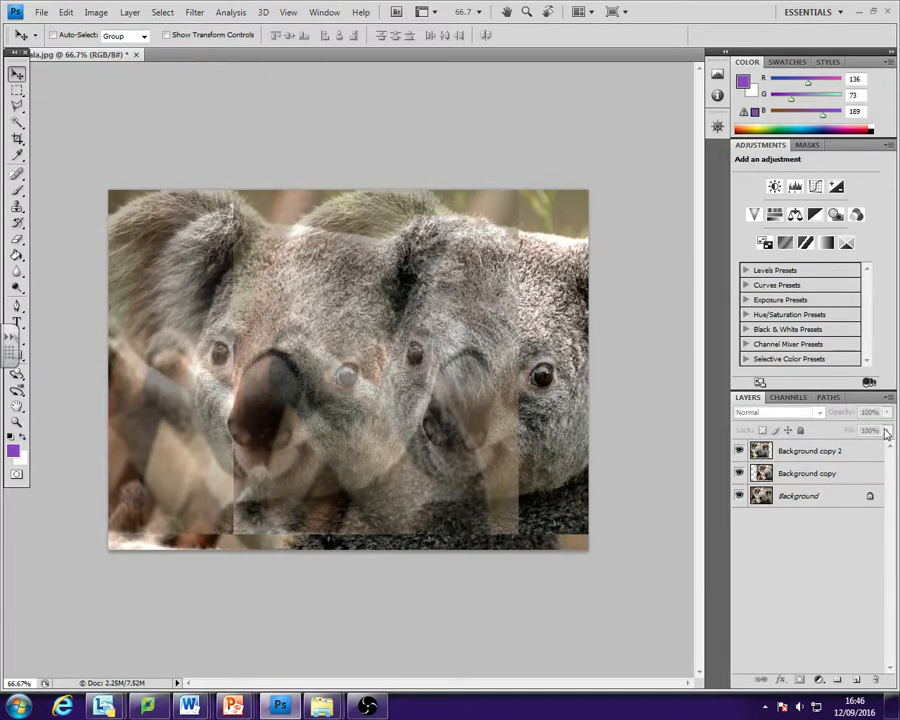
- Set the blending mode of the Background copy layer to Overlay
left_click(812, 474)
left_click(793, 414)
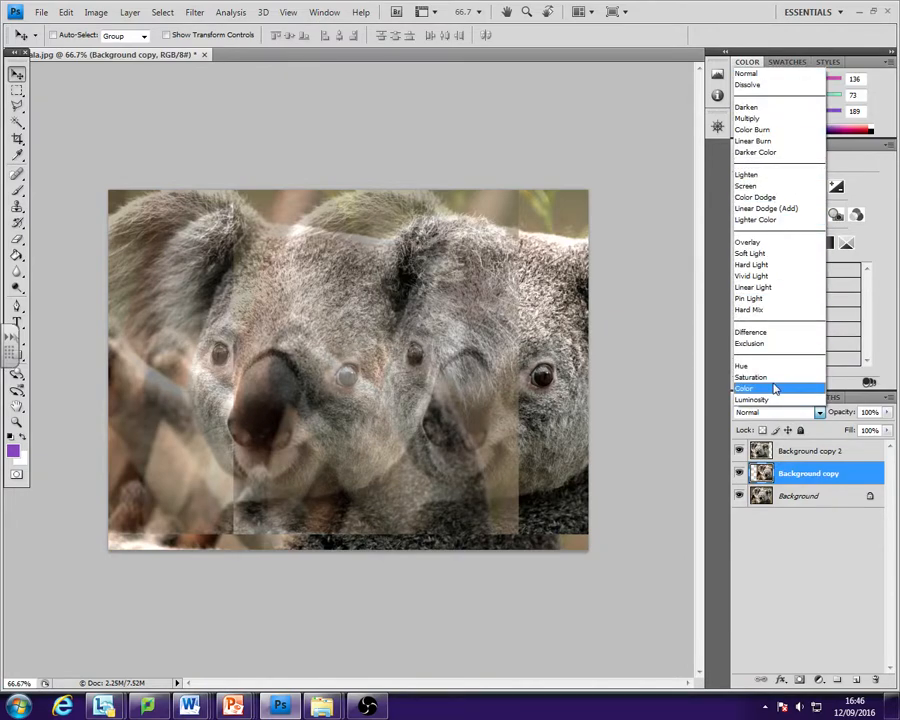
left_click(784, 542)
left_click(778, 412)
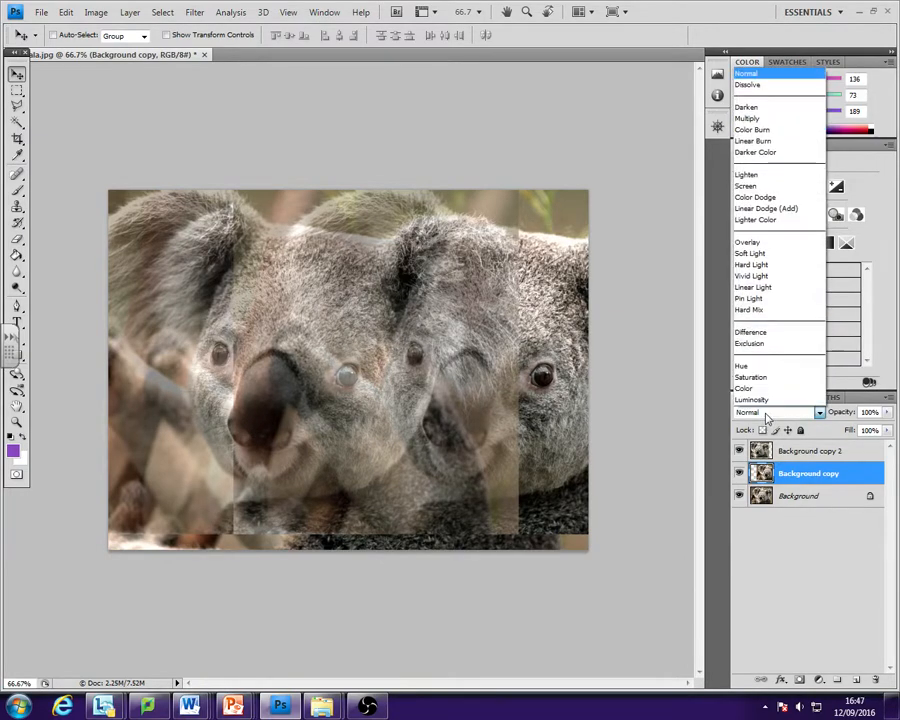
left_click(771, 249)
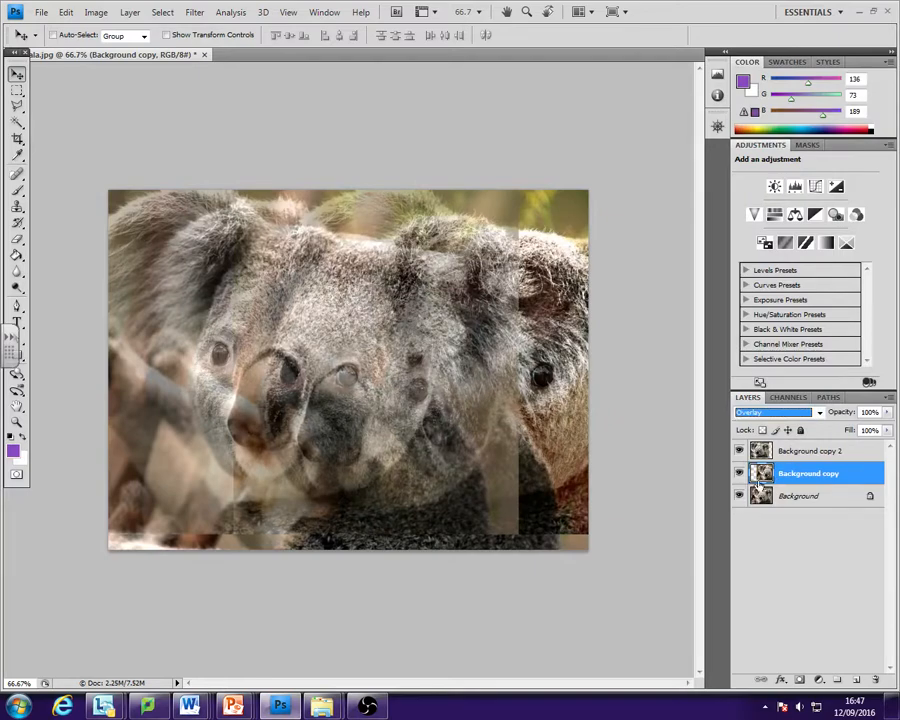
- Hide the Background copy 2 layer, and toggle Background copy off and on to compare its Overlay effect
left_click(739, 473)
left_click(739, 451)
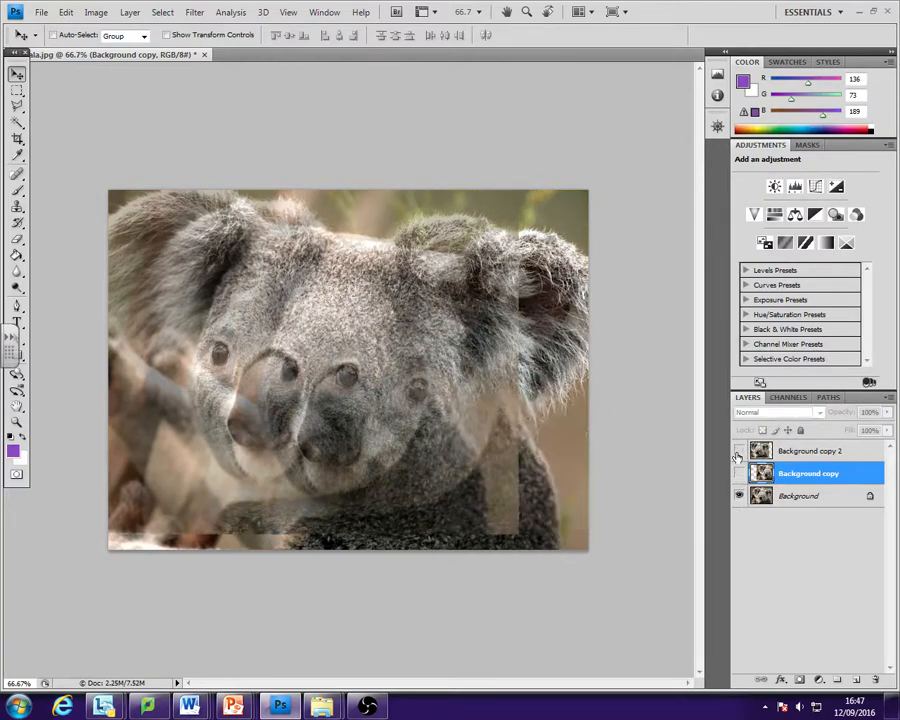
left_click(739, 473)
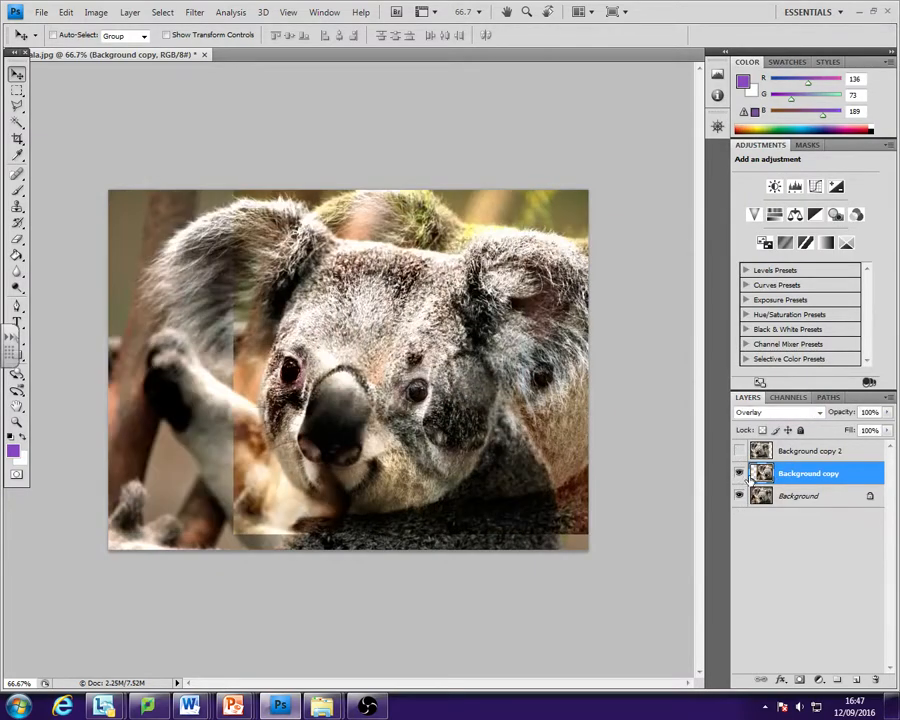
- Toggle the Background copy 2 layer on and off, and try the Hue blending mode on Background copy before restoring Overlay
left_click(739, 451)
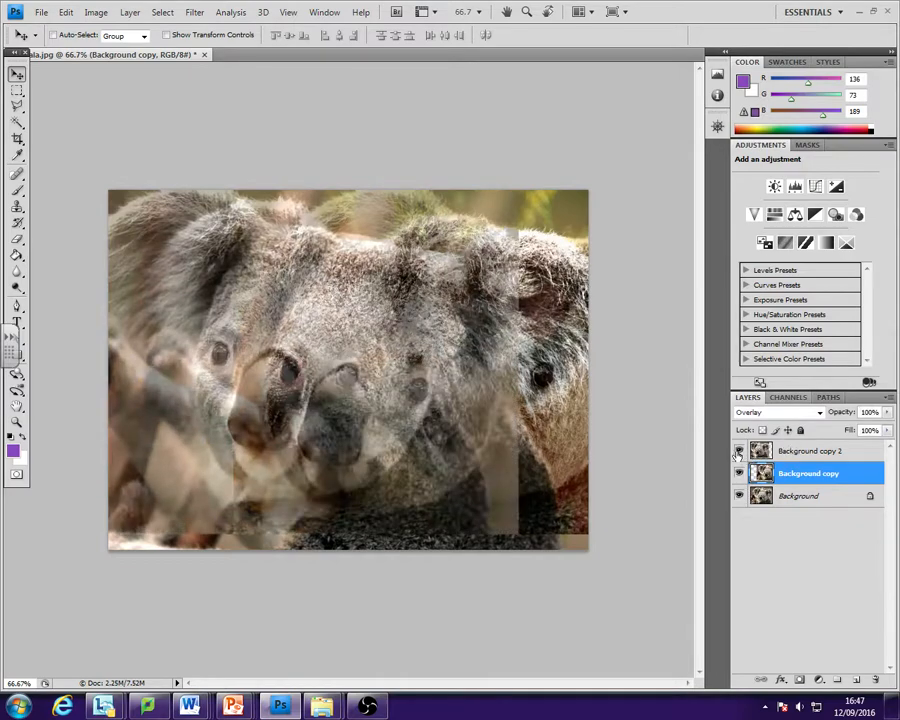
left_click(739, 451)
left_click(790, 412)
left_click(778, 366)
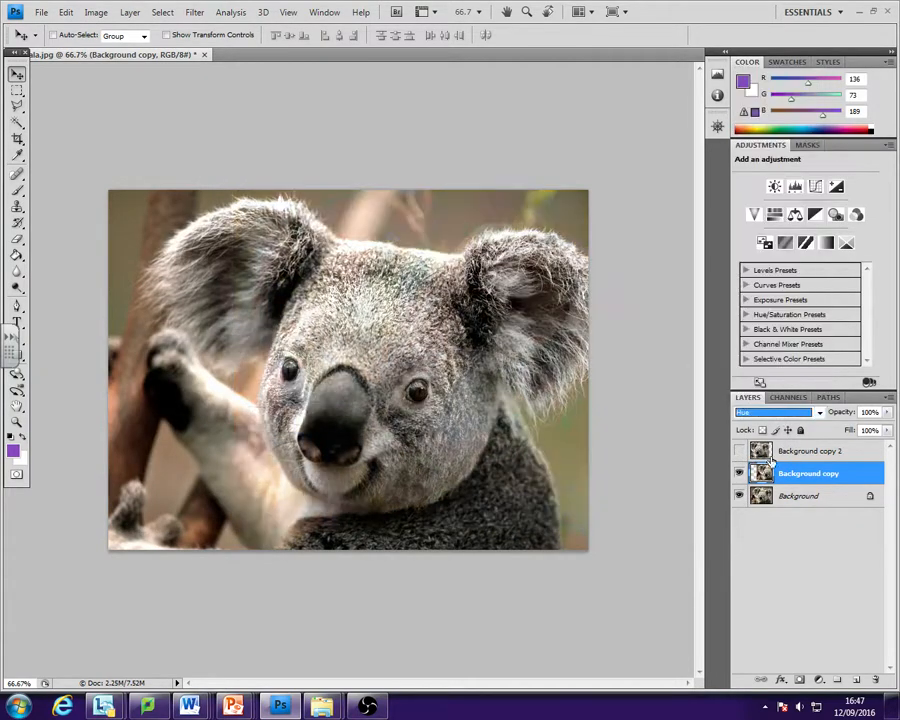
left_click(776, 413)
left_click(773, 242)
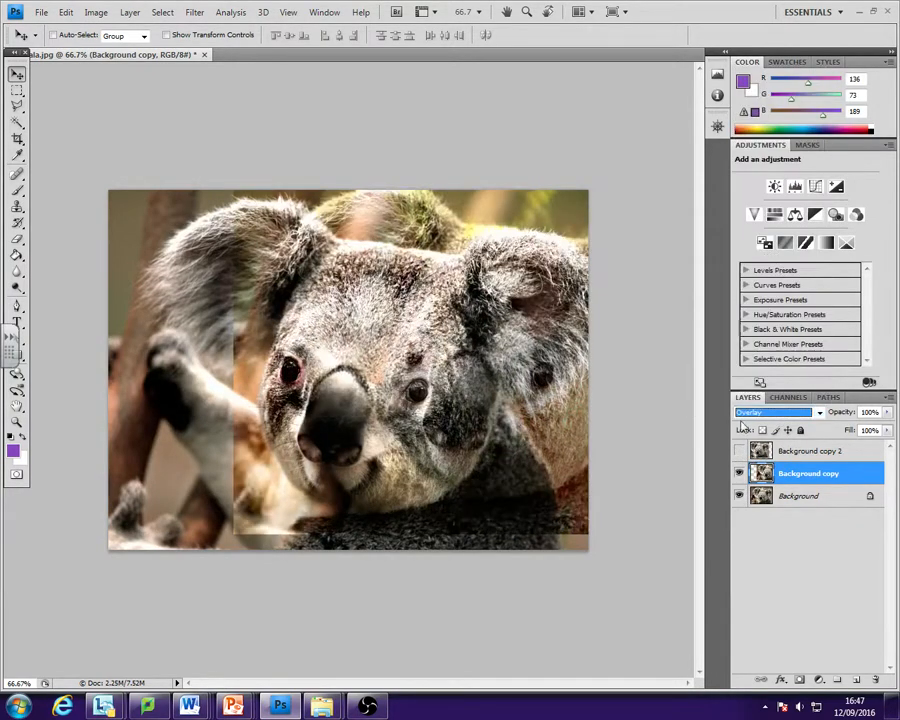
- Cycle the Background copy layer through blending modes such as Linear Dodge (Add), Screen and Linear Burn, settling on Lighten
key("Up")
key("Up")
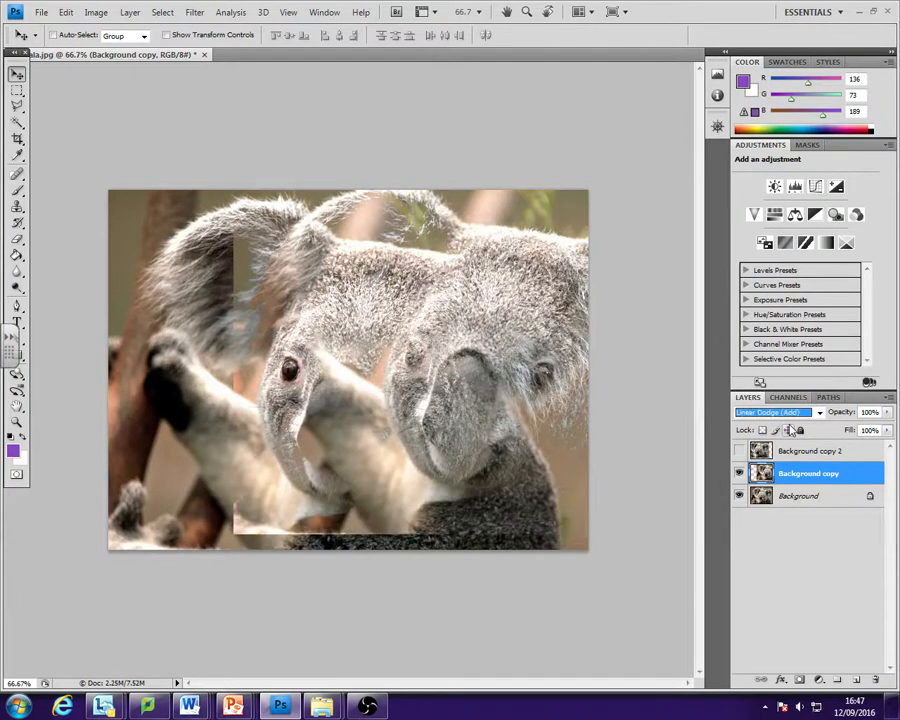
key("Up")
key("Up")
key("Up")
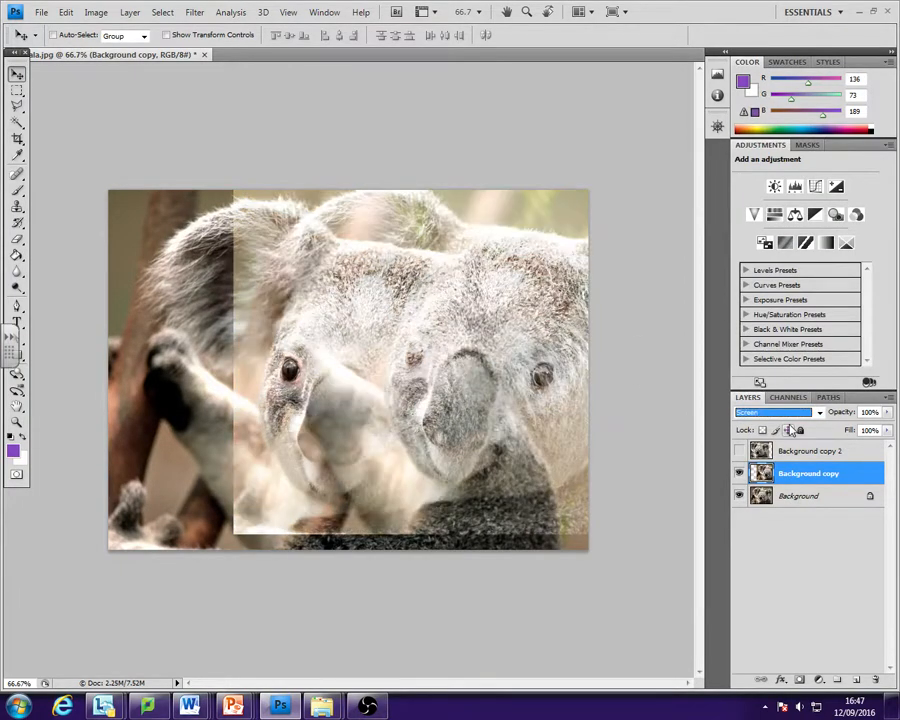
key("Up")
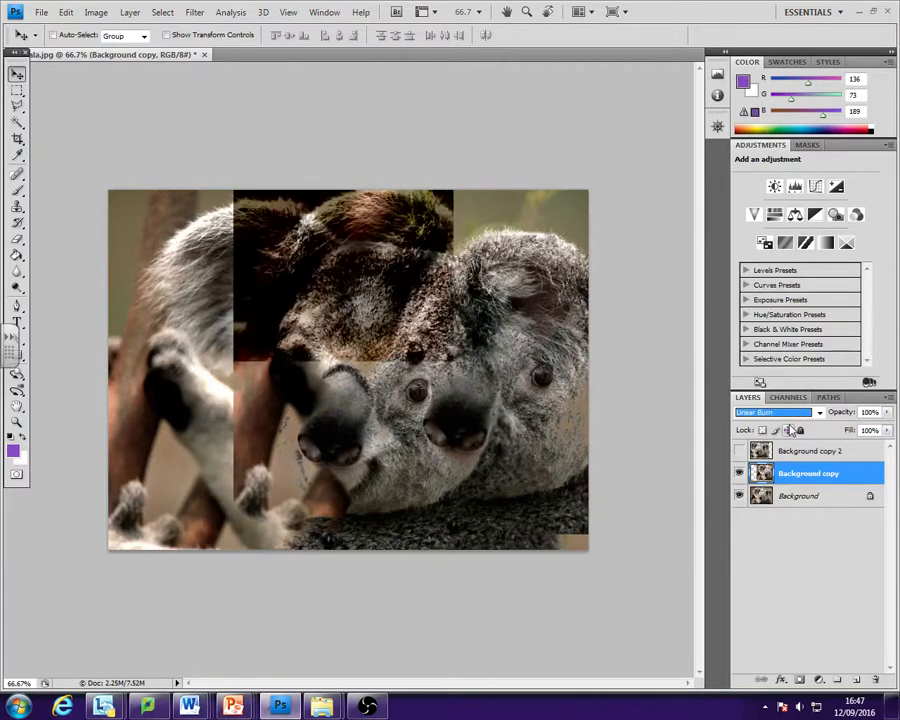
key("Down")
key("Down")
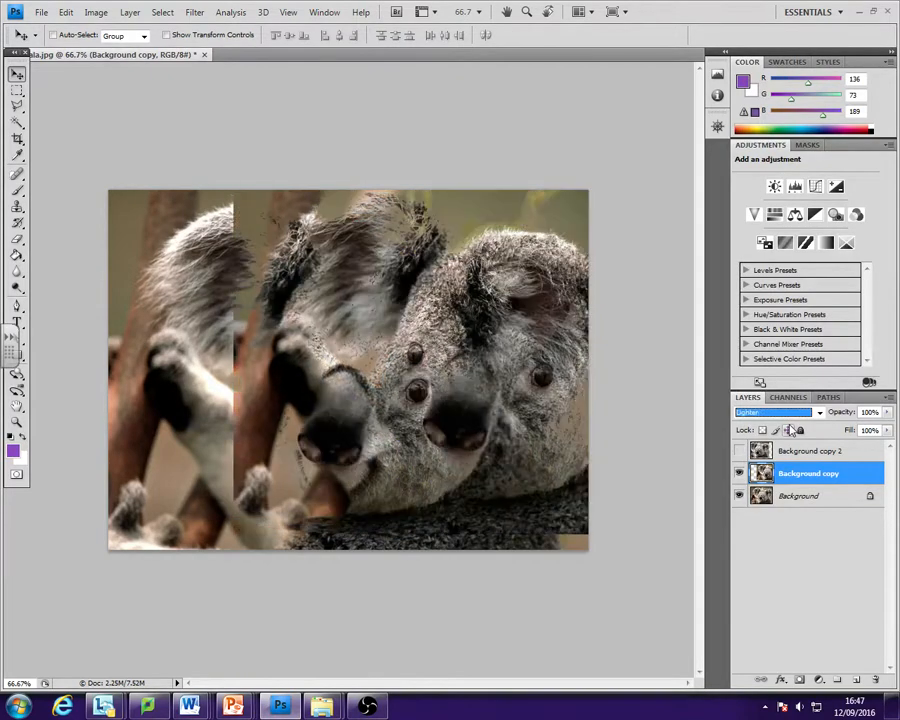
left_click(808, 416)
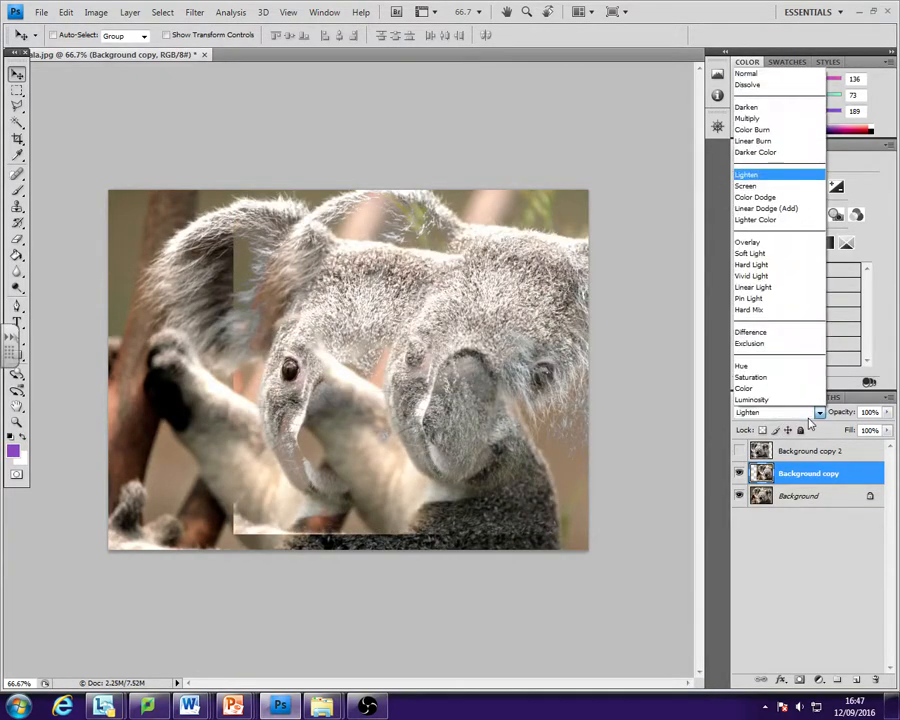
left_click(808, 416)
- Try a drop shadow with 37% opacity, 23% spread and 0 px size on the Background copy layer, and switch it off
right_click(804, 484)
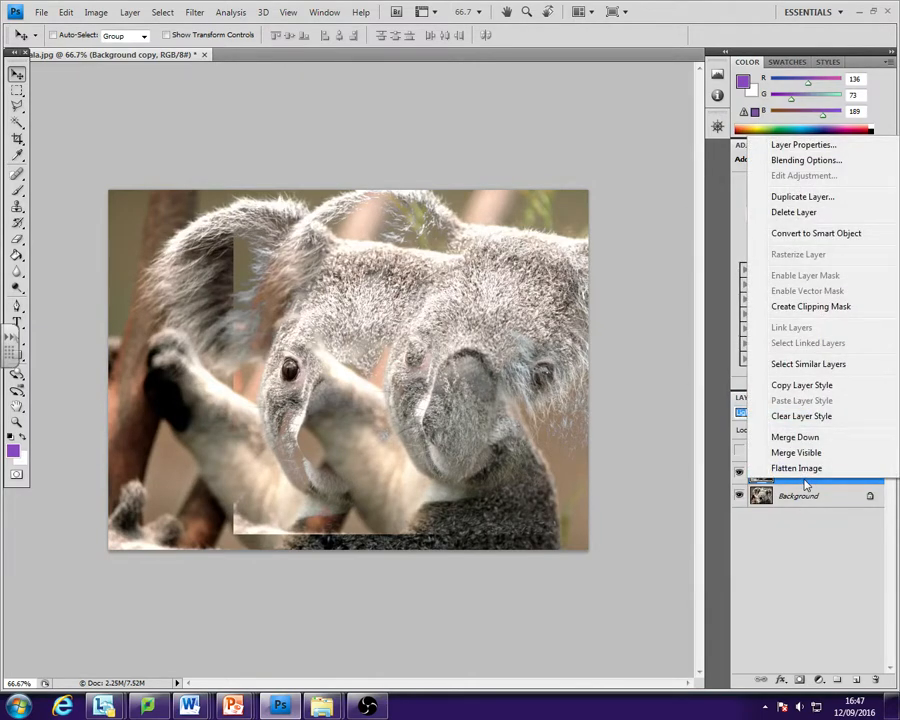
left_click(790, 160)
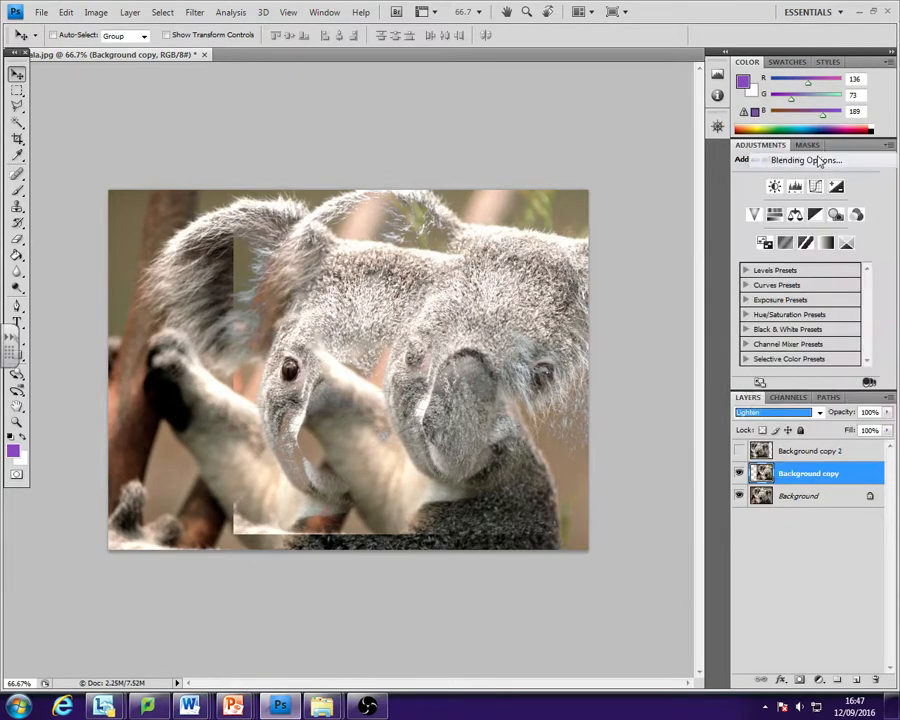
left_click_drag(361, 140, 586, 268)
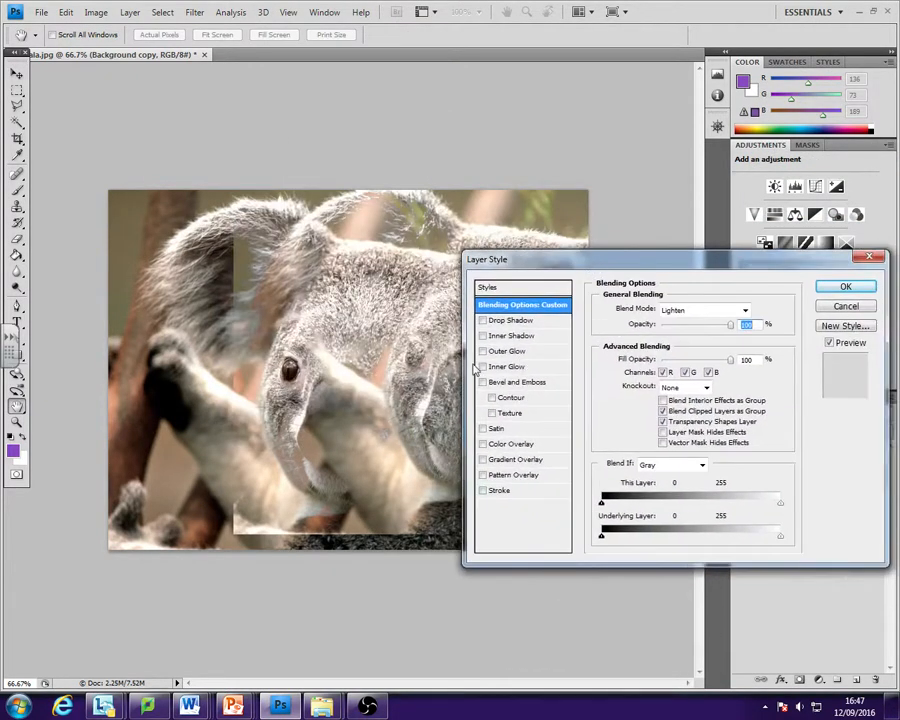
left_click(518, 321)
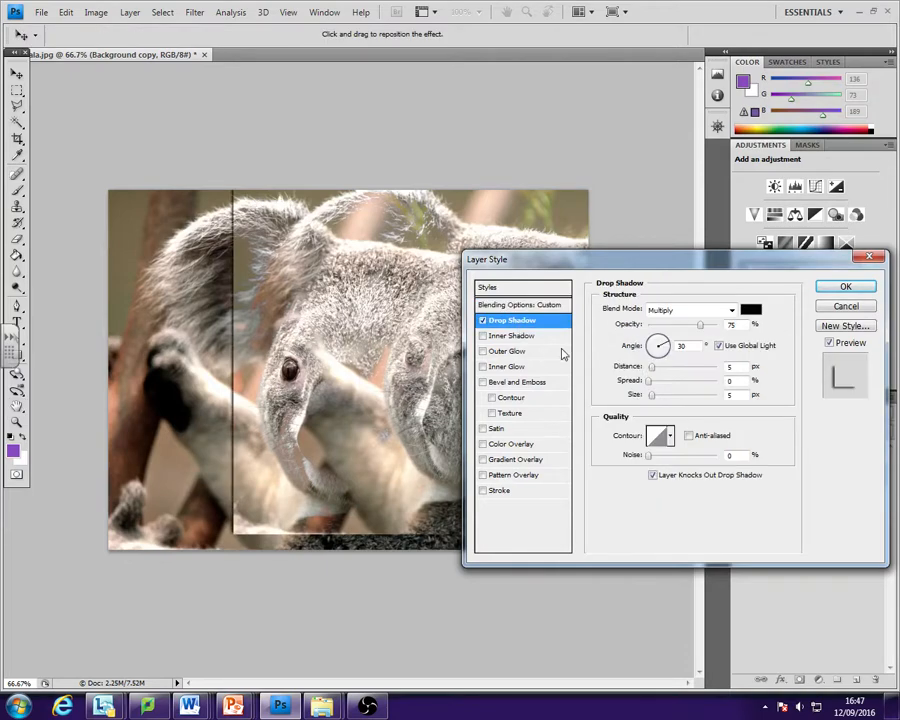
left_click_drag(699, 326, 674, 333)
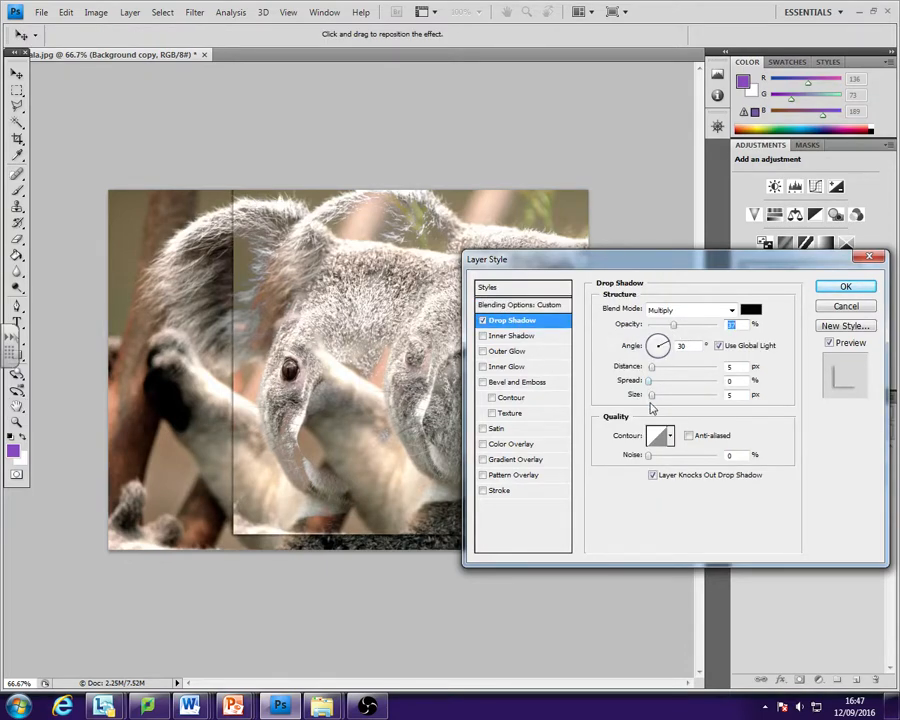
left_click_drag(652, 397, 667, 399)
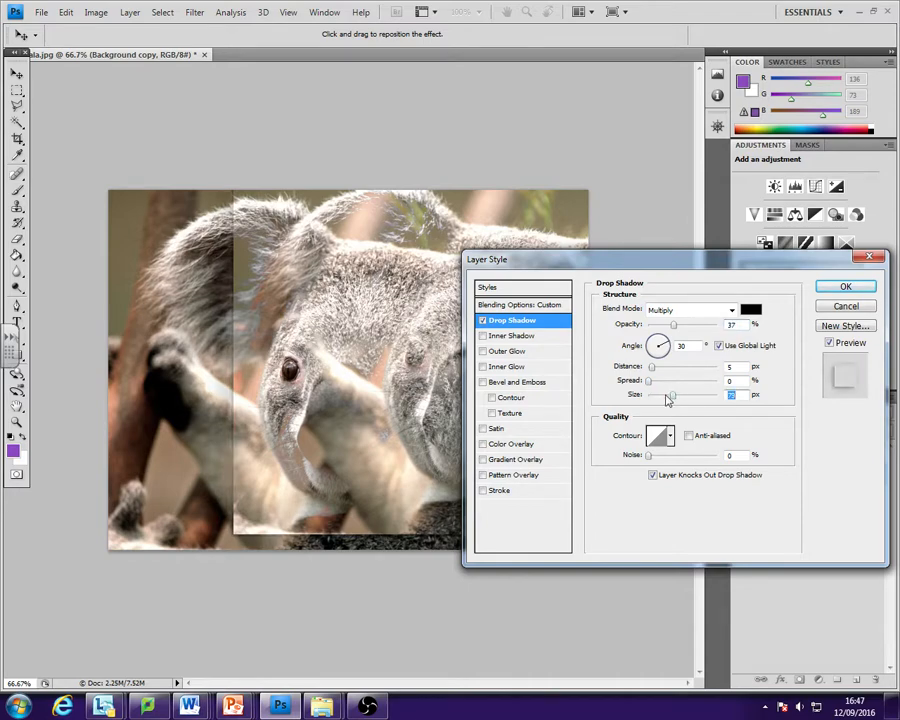
mouse_move(651, 387)
left_mouse_down()
mouse_move(667, 382)
mouse_move(653, 374)
mouse_move(679, 393)
mouse_move(650, 394)
left_mouse_up()
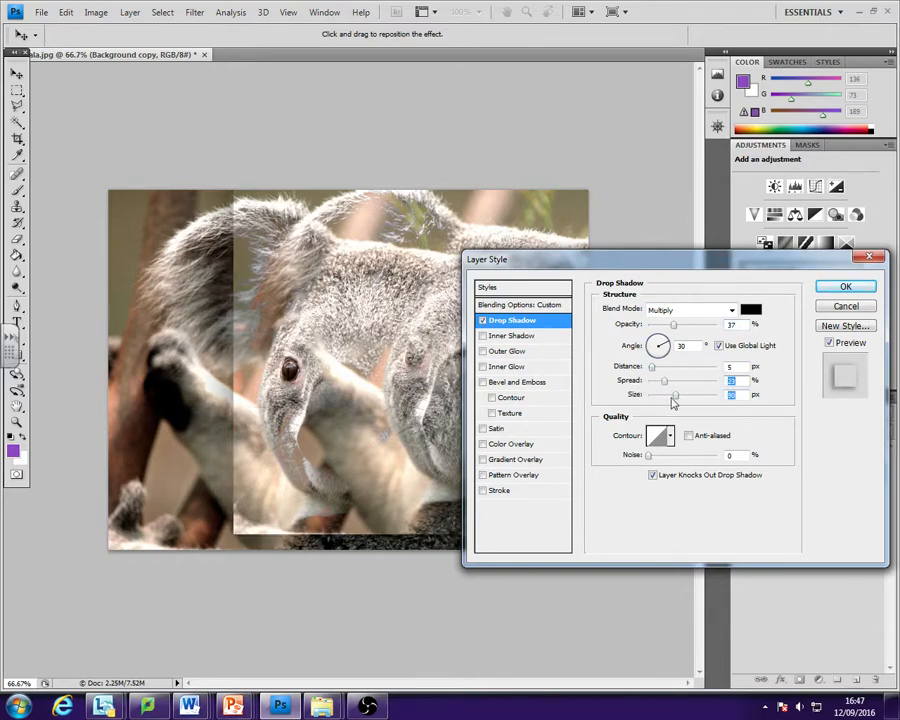
left_click(483, 320)
- Preview the Inner Shadow and Outer Glow styles on the Background copy layer, switching each off again
left_click(483, 336)
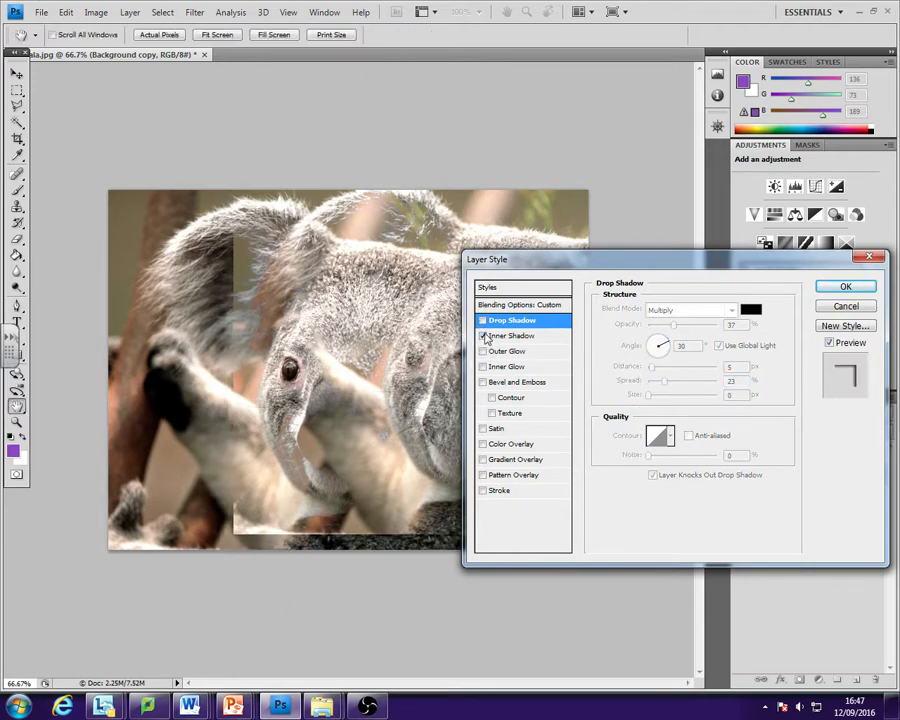
left_click(483, 336)
left_click(500, 352)
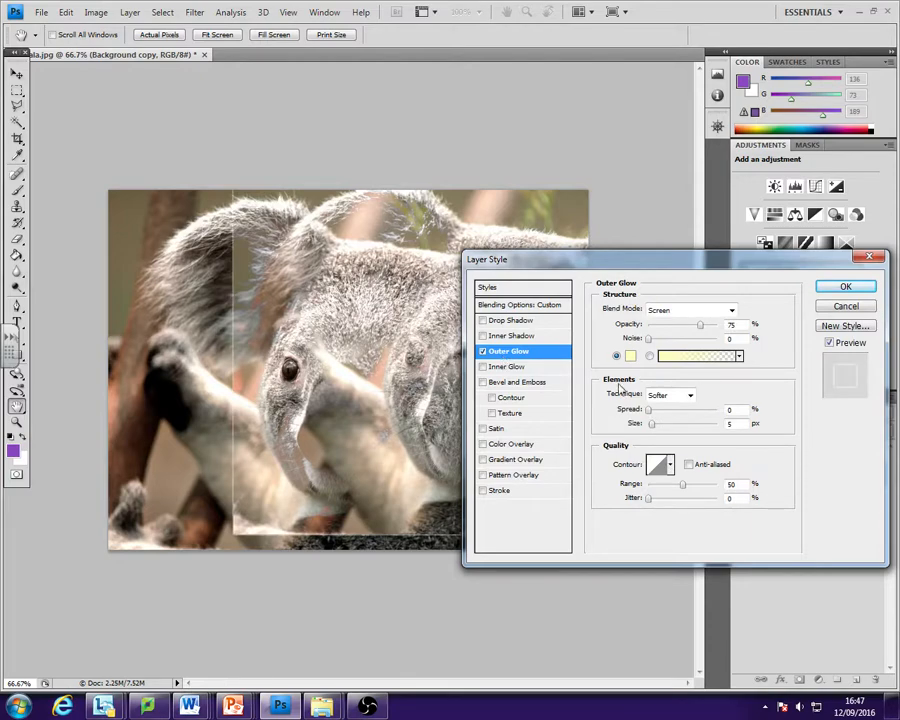
mouse_move(650, 341)
left_mouse_down()
mouse_move(662, 346)
mouse_move(643, 350)
left_mouse_up()
left_click(483, 352)
- Preview the Inner Glow and Stroke styles on the Background copy layer, and close the layer style settings with both off
left_click(483, 367)
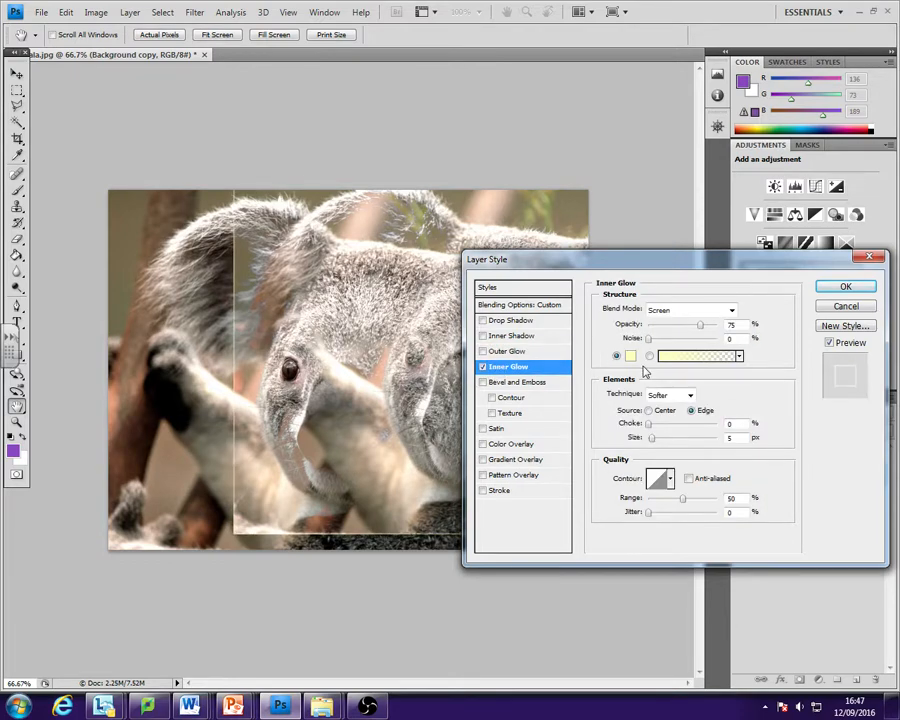
left_click(483, 491)
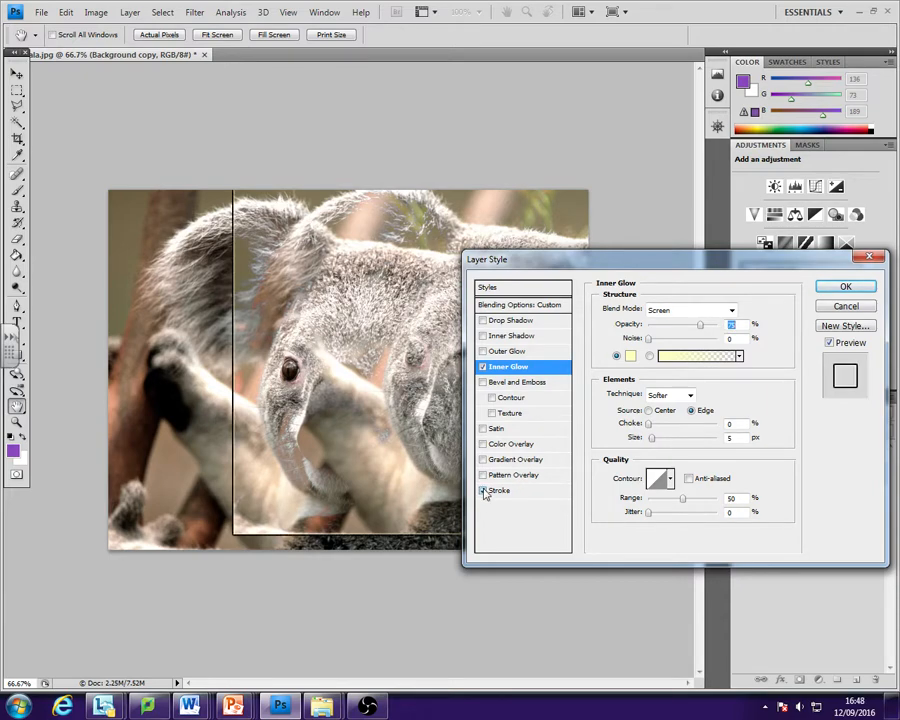
left_click(483, 491)
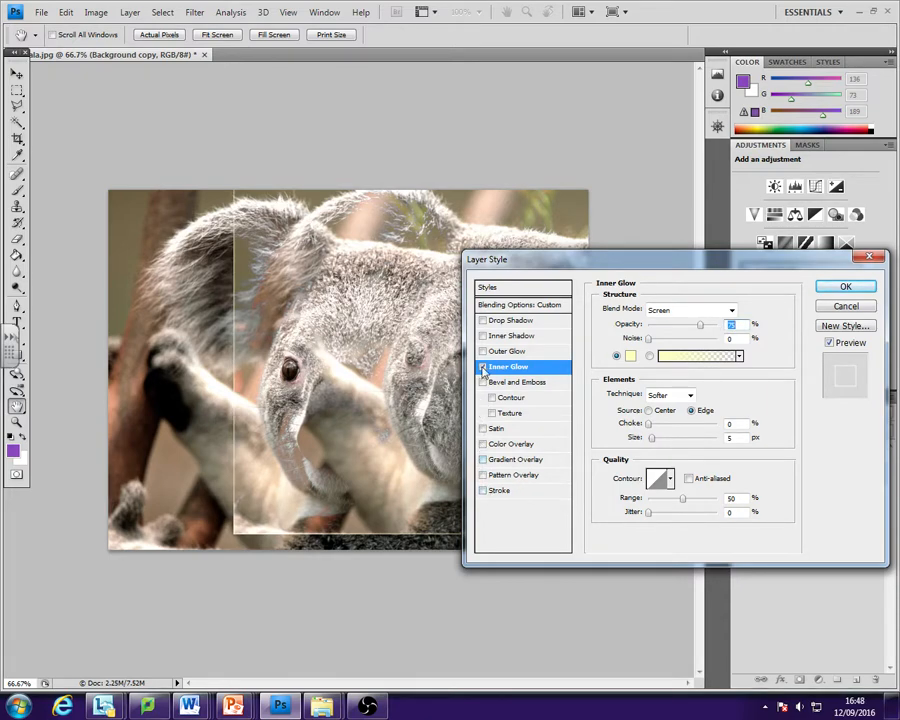
left_click(483, 367)
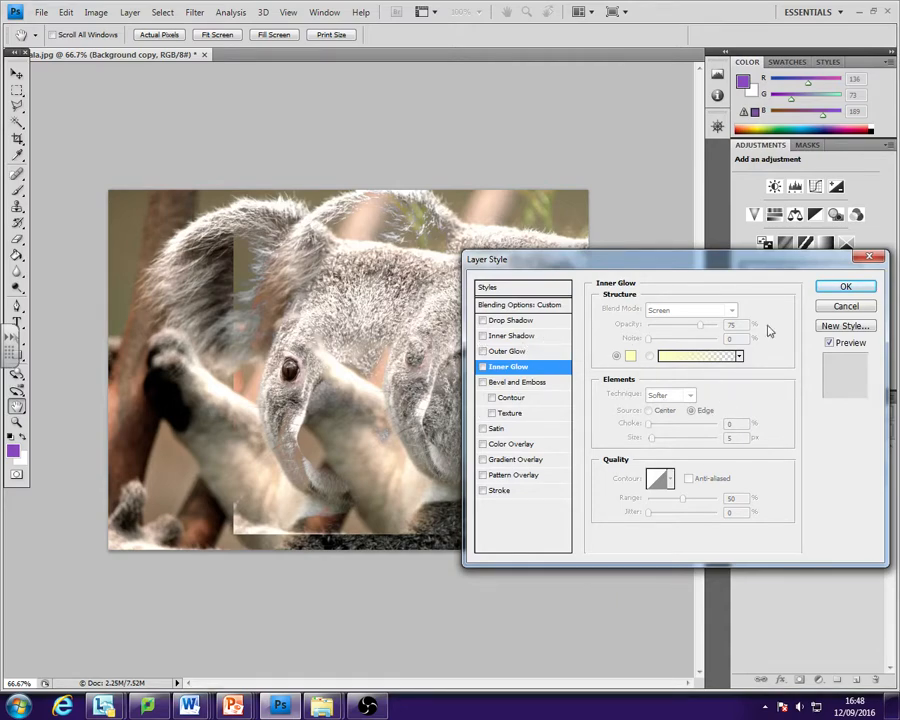
left_click(845, 288)
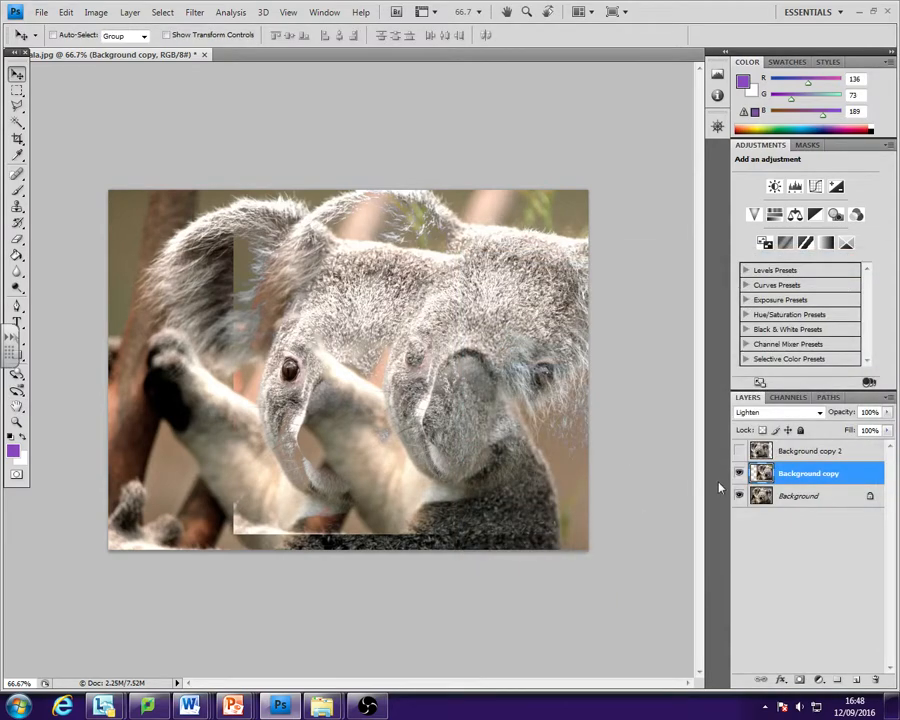
- Apply a Drop Shadow style to the Background copy layer, and hide the layer
right_click(789, 480)
left_click(845, 155)
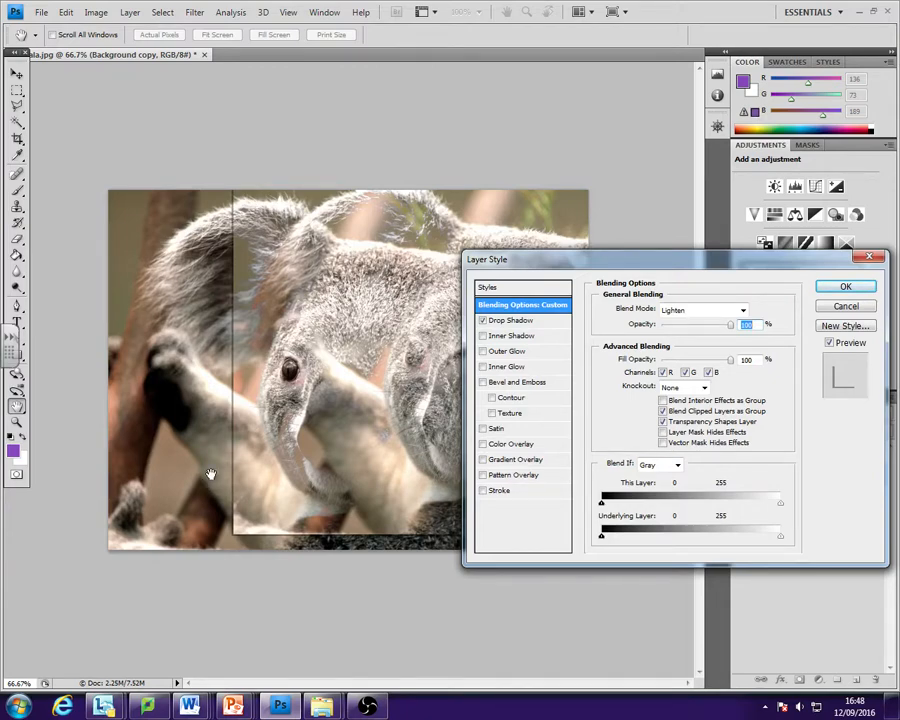
left_click(845, 287)
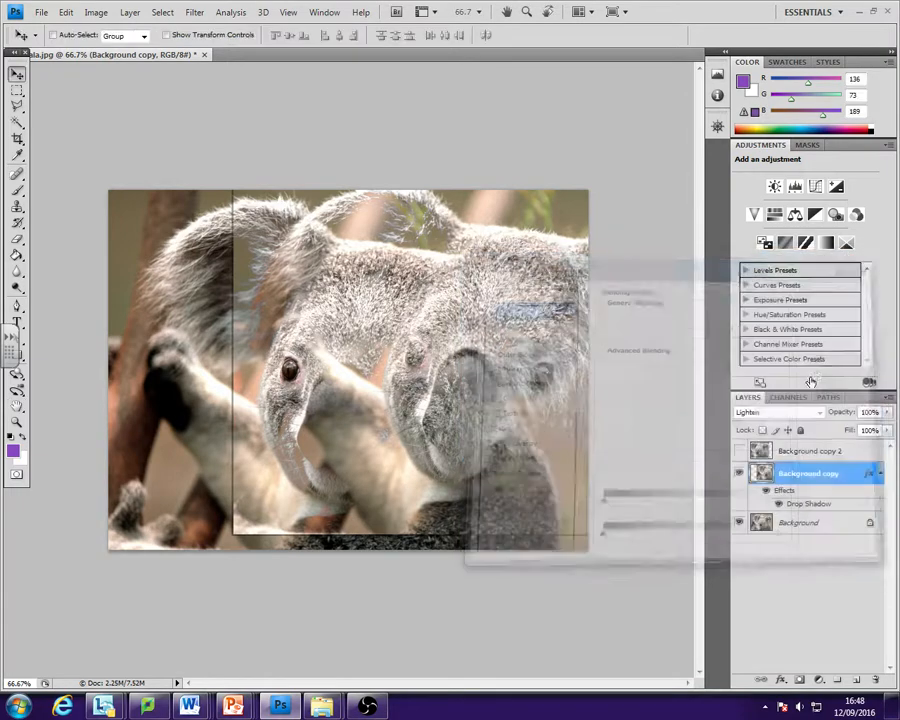
left_click(739, 475)
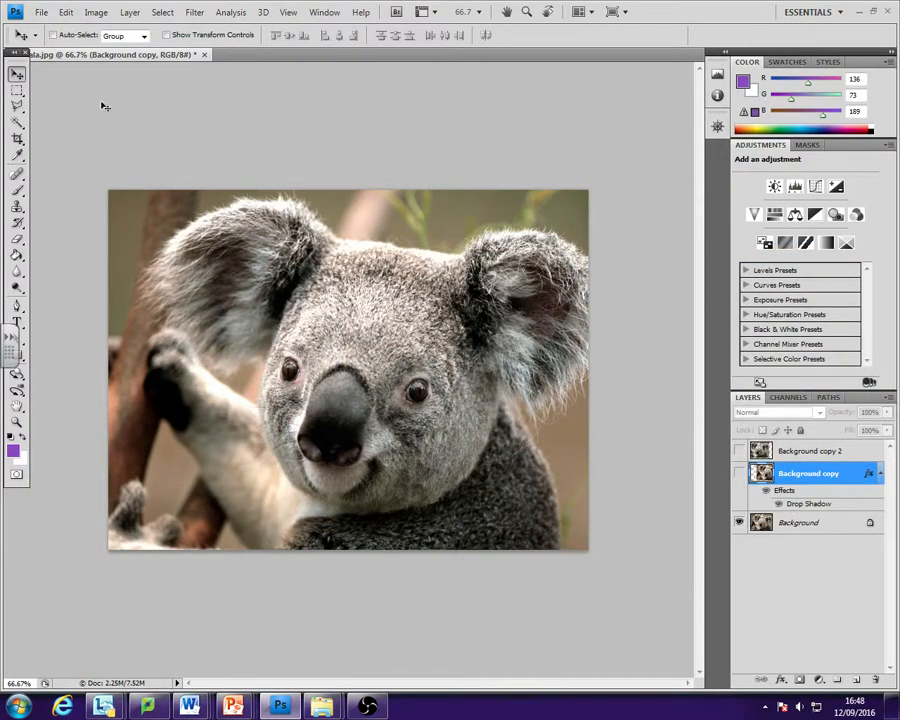
- Start a new document using the International Paper preset at A4 size
left_click(42, 13)
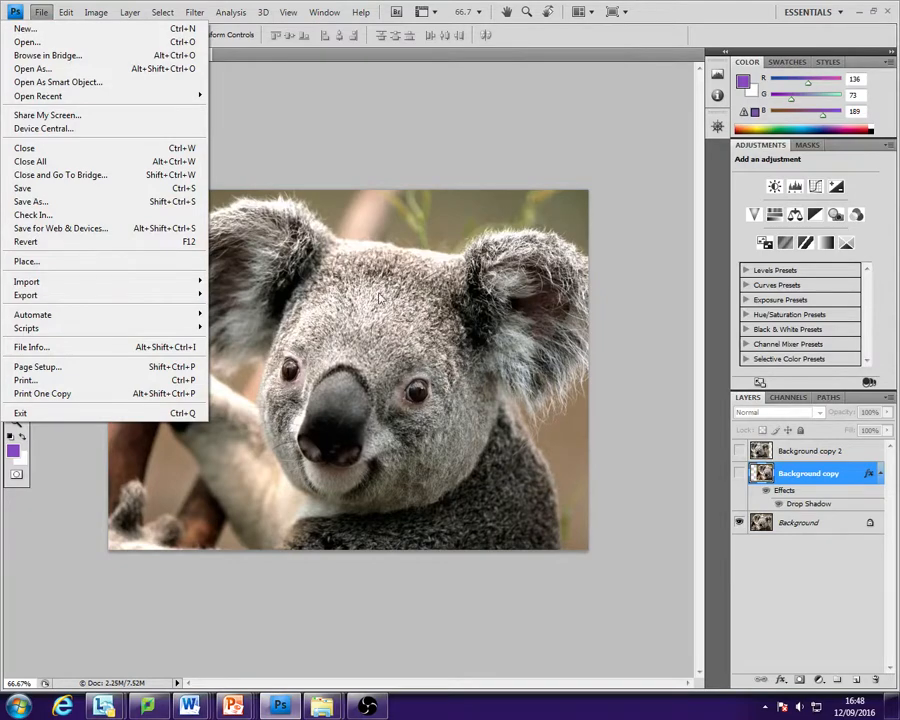
left_click(42, 13)
left_click(42, 13)
left_click(29, 31)
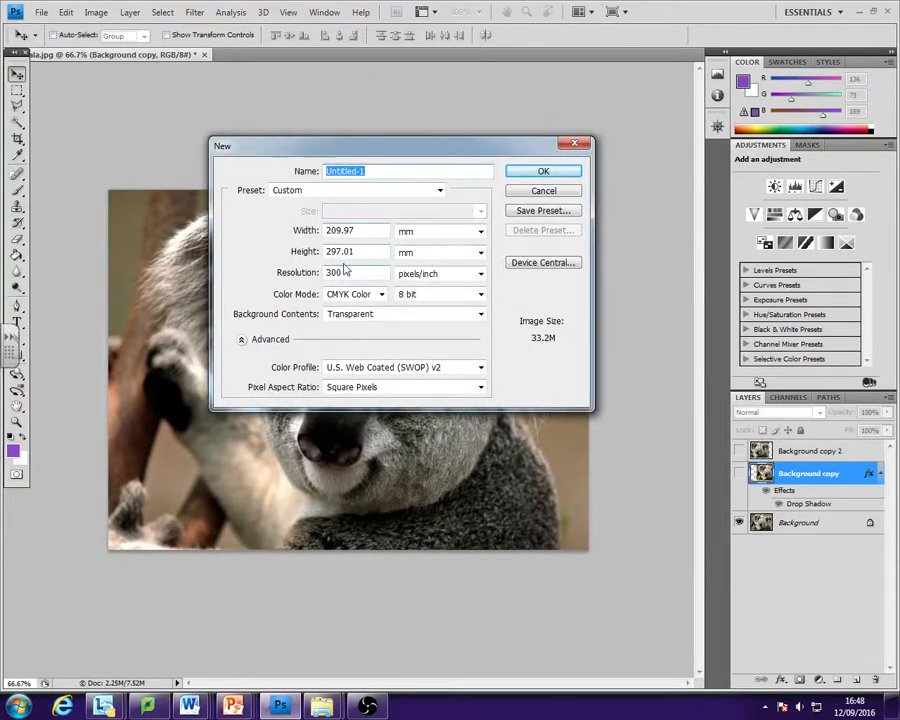
left_click(436, 189)
left_click(390, 192)
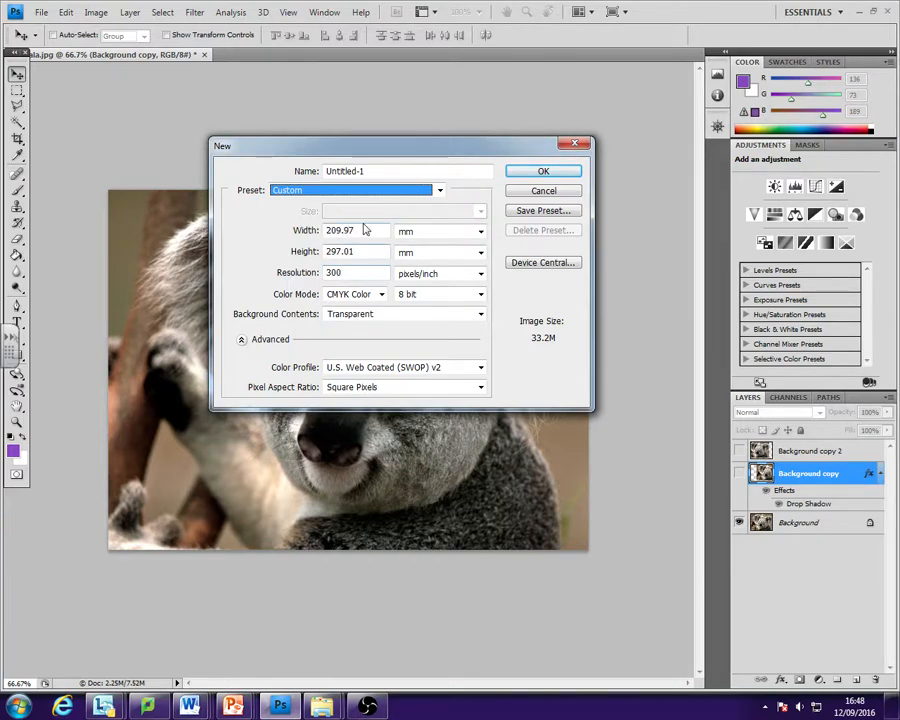
left_click(388, 192)
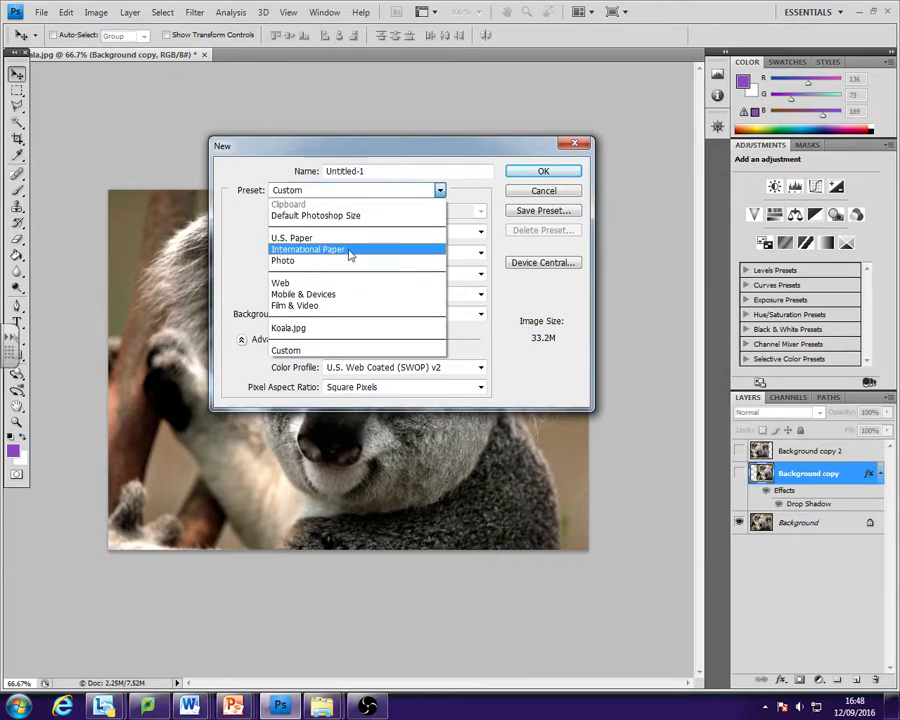
left_click(350, 250)
left_click(372, 213)
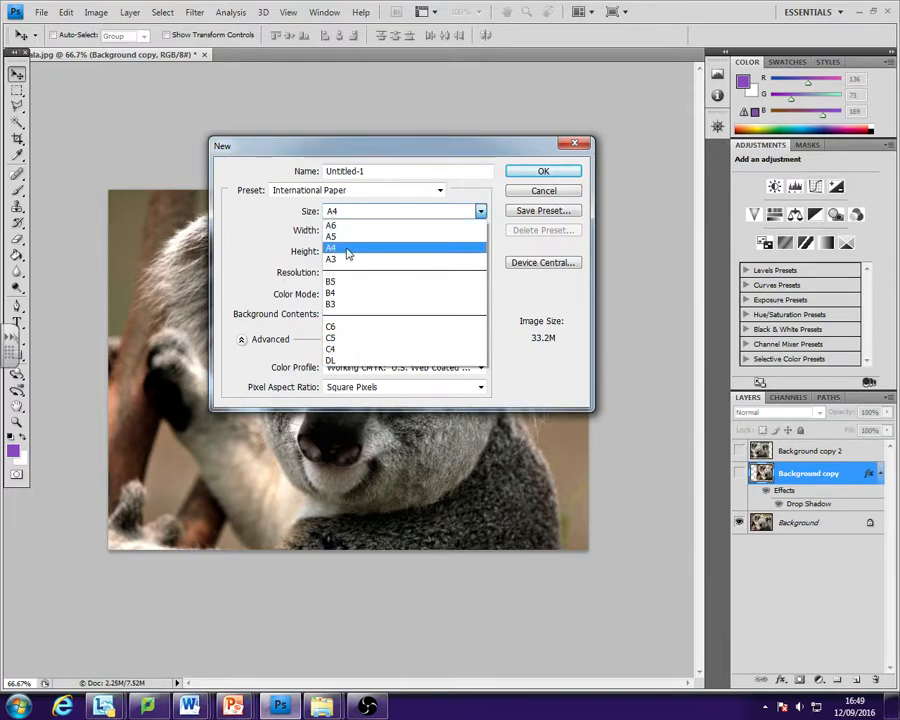
left_click(347, 250)
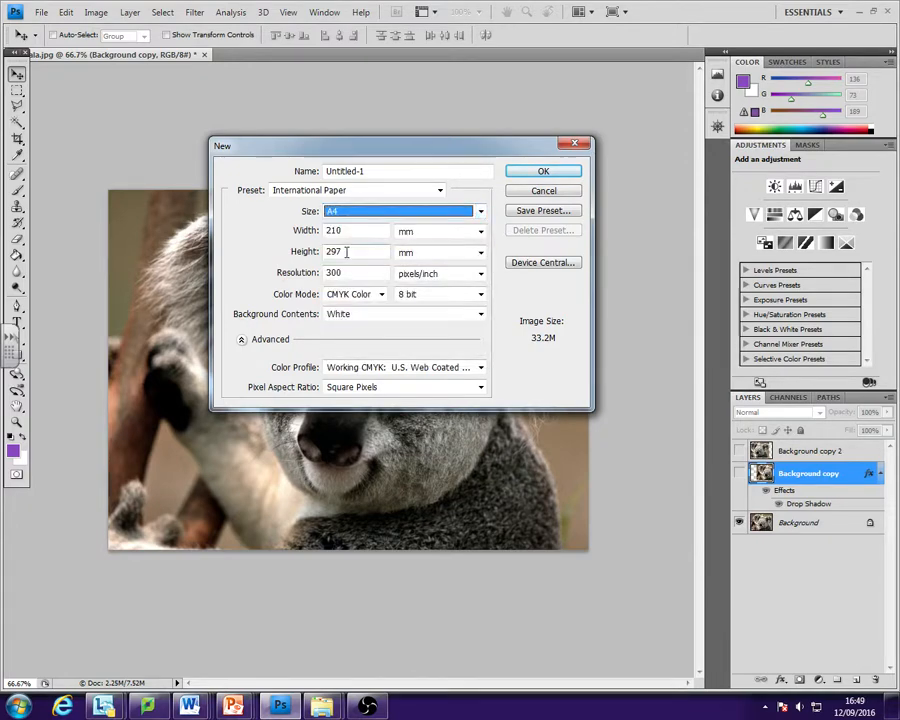
- Keep the new document's resolution at 300 pixels/inch and choose CMYK Color as its color mode
left_click_drag(337, 273, 320, 273)
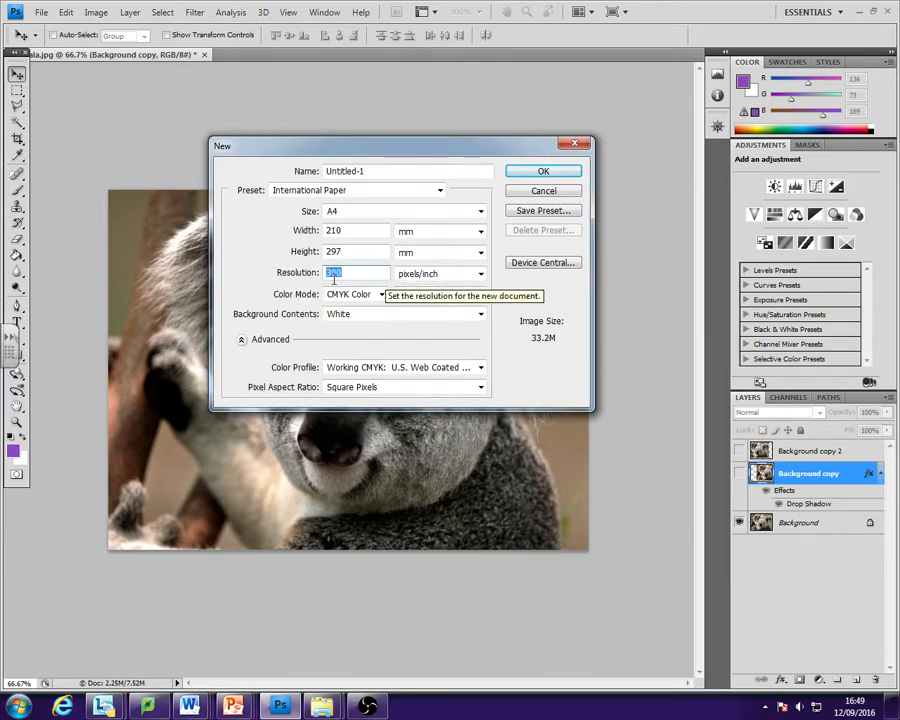
left_click(349, 273)
left_click_drag(343, 277, 324, 276)
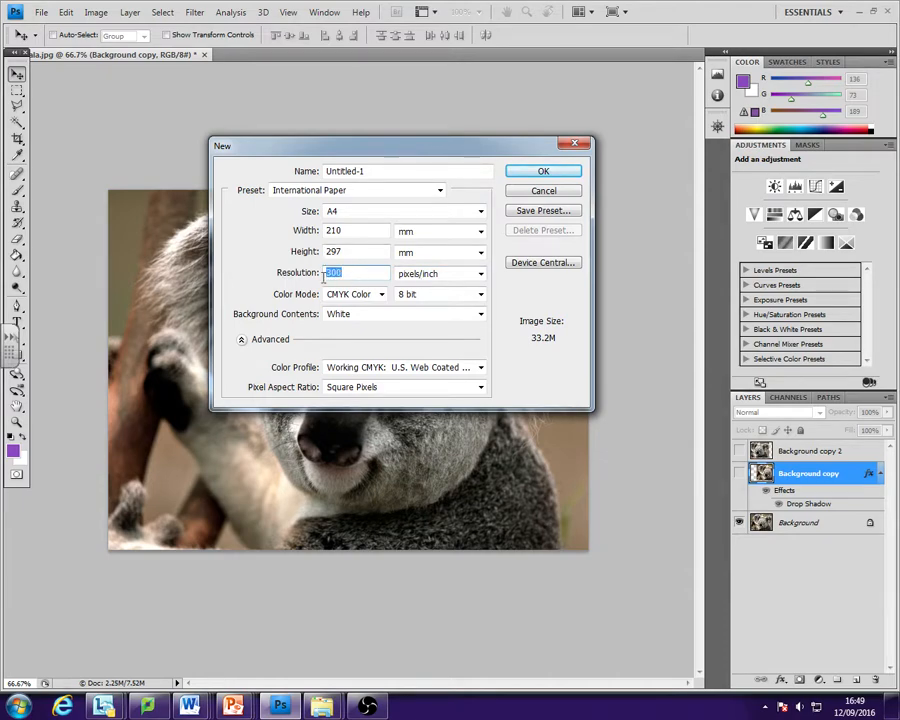
left_click(381, 295)
left_click(380, 295)
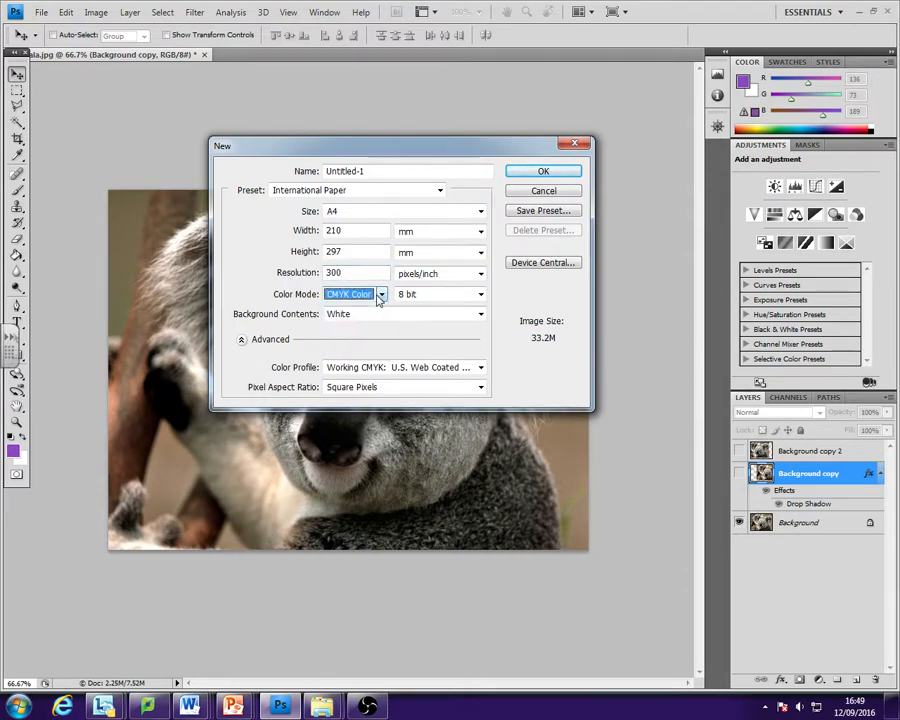
left_click(380, 295)
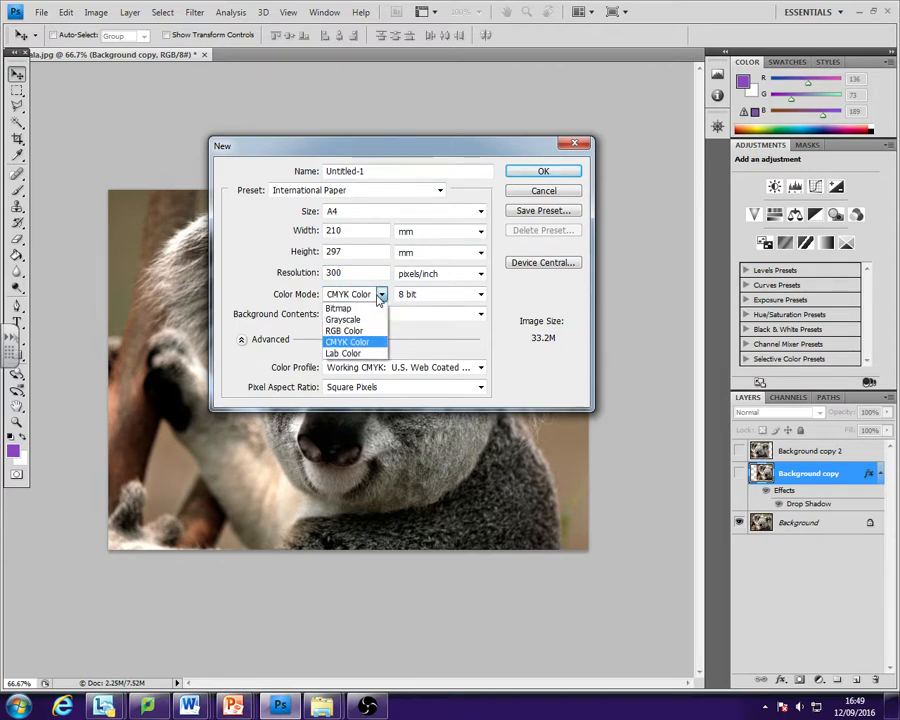
left_click(380, 295)
left_click(380, 295)
left_click(334, 342)
- Set the background contents to Transparent and create the new document
left_click(376, 316)
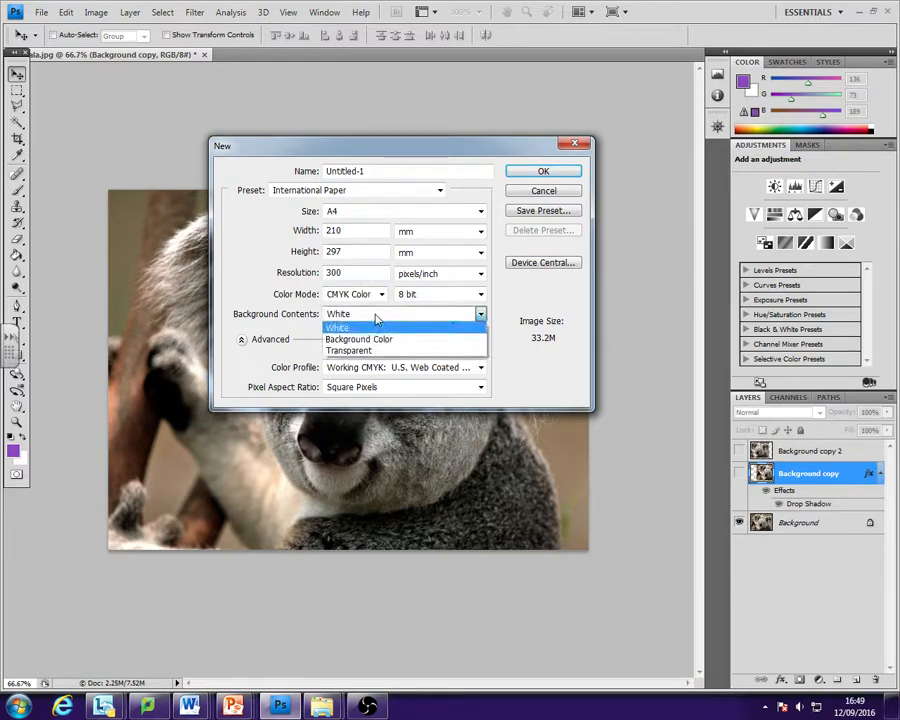
left_click(347, 353)
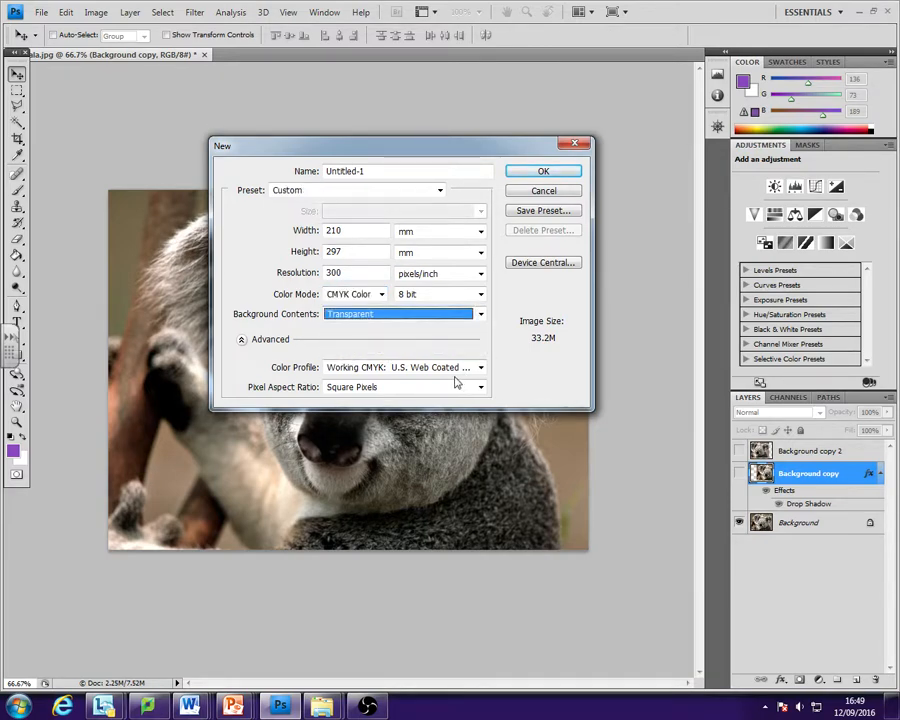
left_click(537, 175)
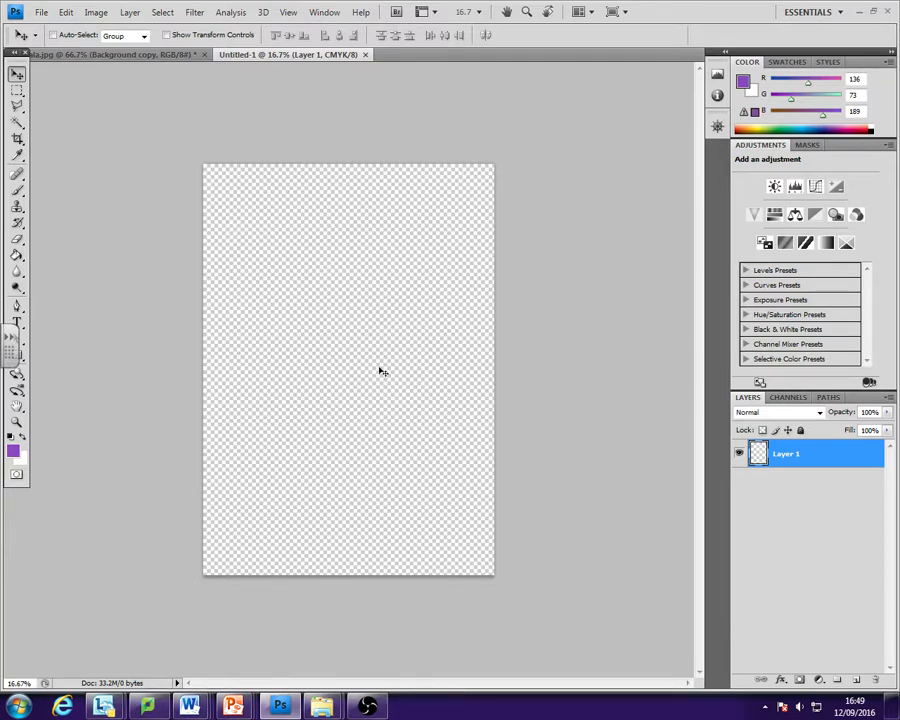
- Switch back and forth between Koala.jpg and Untitled-1 to compare the two open documents
mouse_move(268, 60)
left_mouse_down()
mouse_move(290, 97)
mouse_move(268, 58)
mouse_move(180, 54)
mouse_move(277, 60)
left_mouse_up()
left_click(159, 57)
left_click(250, 55)
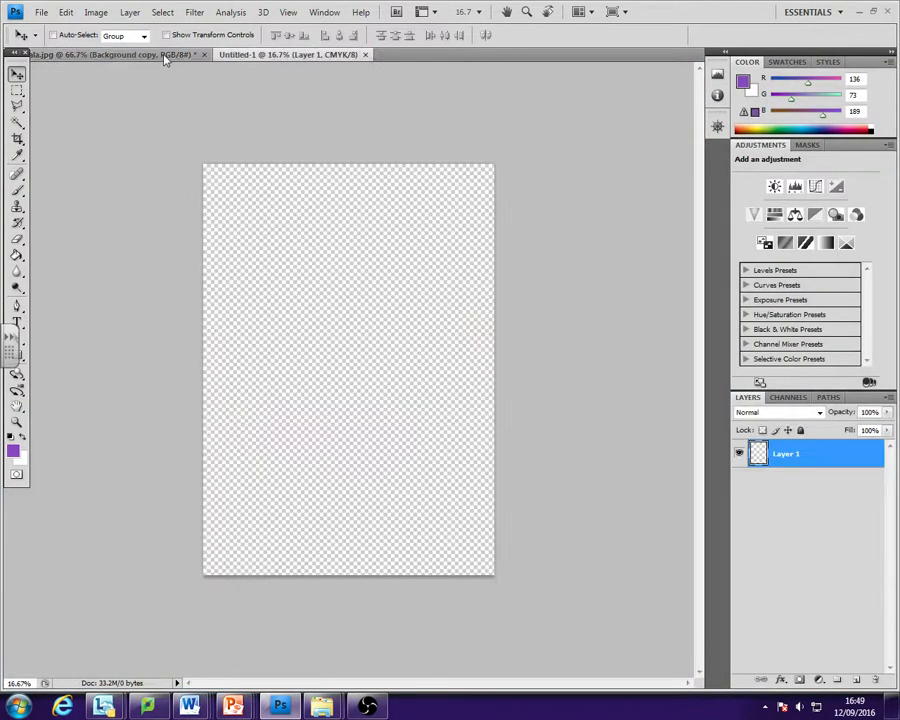
left_click(165, 56)
left_click(249, 56)
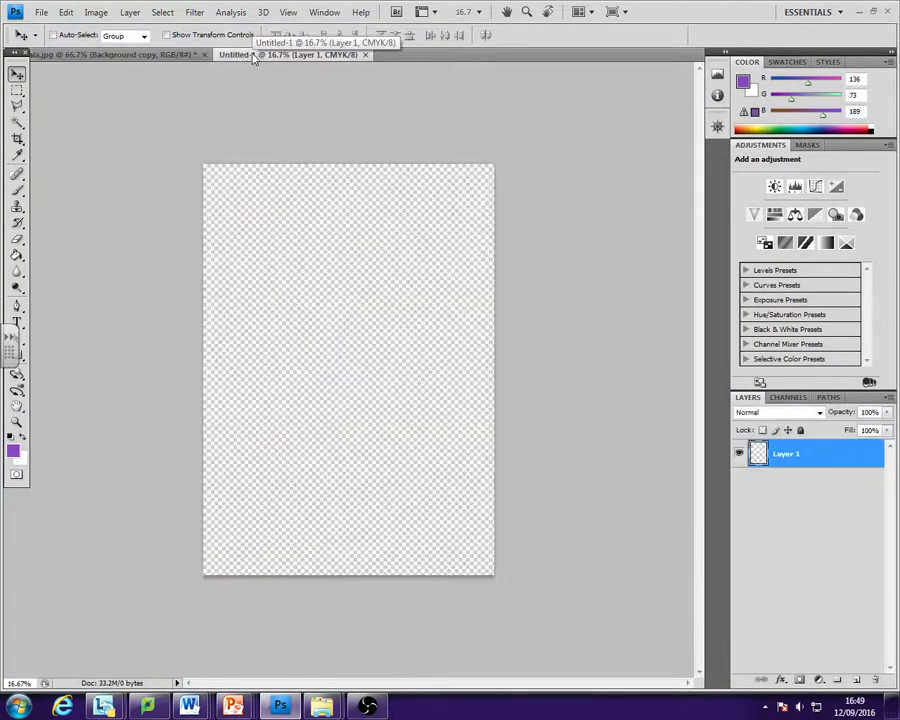
- Float the Untitled-1 window above Koala.jpg and copy the koala's Background copy layer into it
left_click_drag(252, 58, 380, 253)
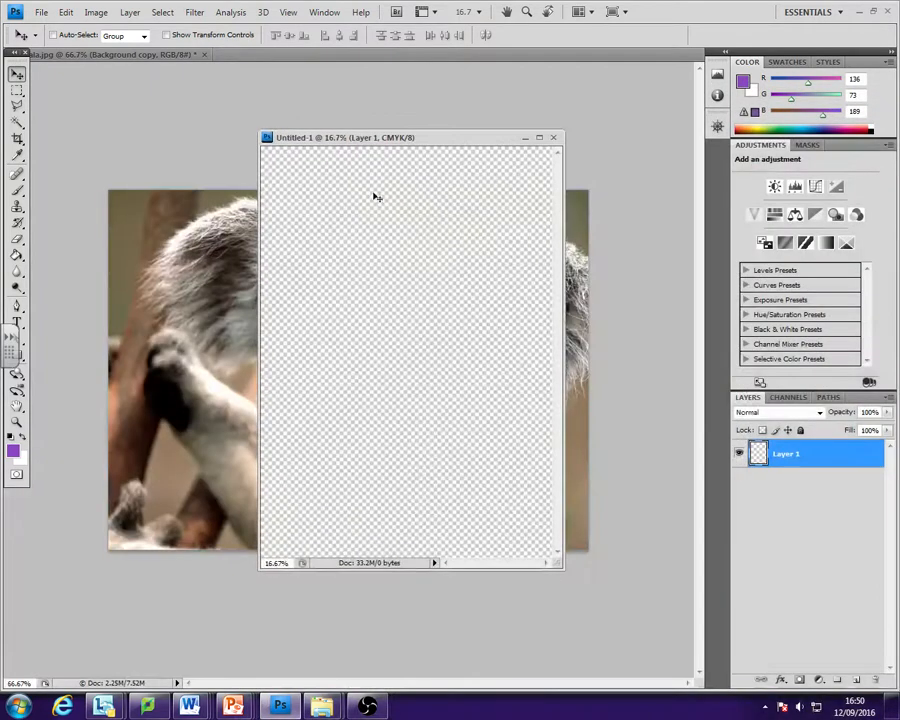
left_click(153, 302)
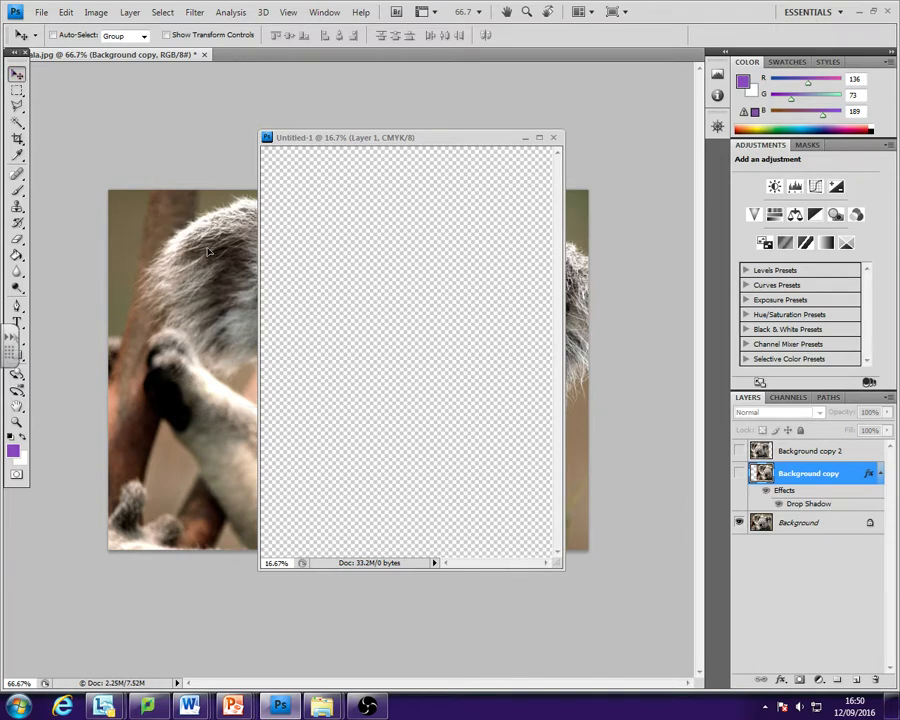
left_click_drag(208, 252, 394, 287)
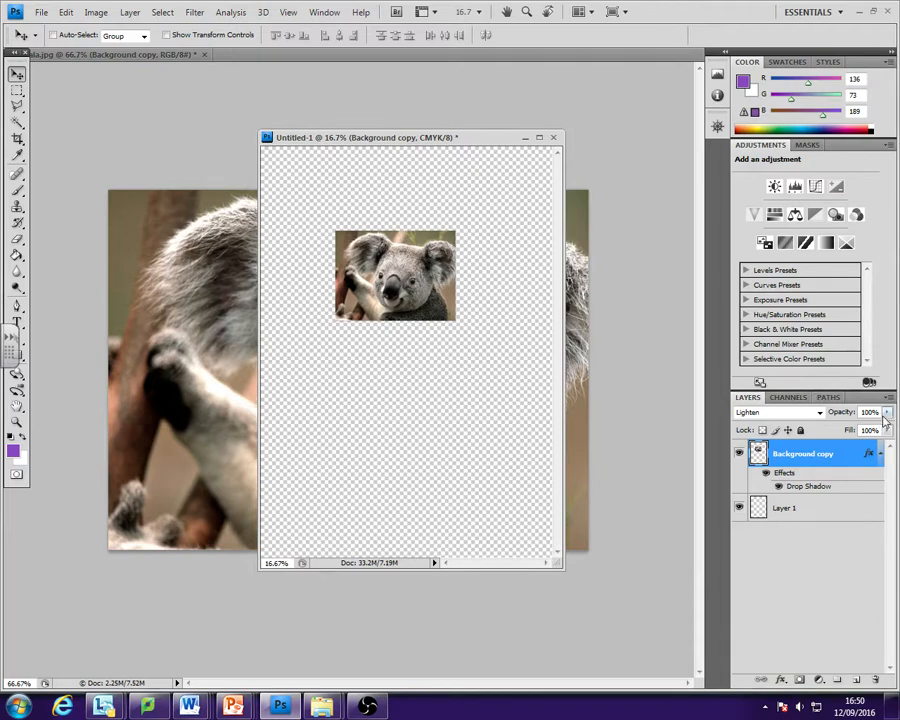
- Preview the copied koala layer at reduced opacity, restore it to 100%, and delete the layer from Untitled-1
left_click_drag(886, 413, 828, 433)
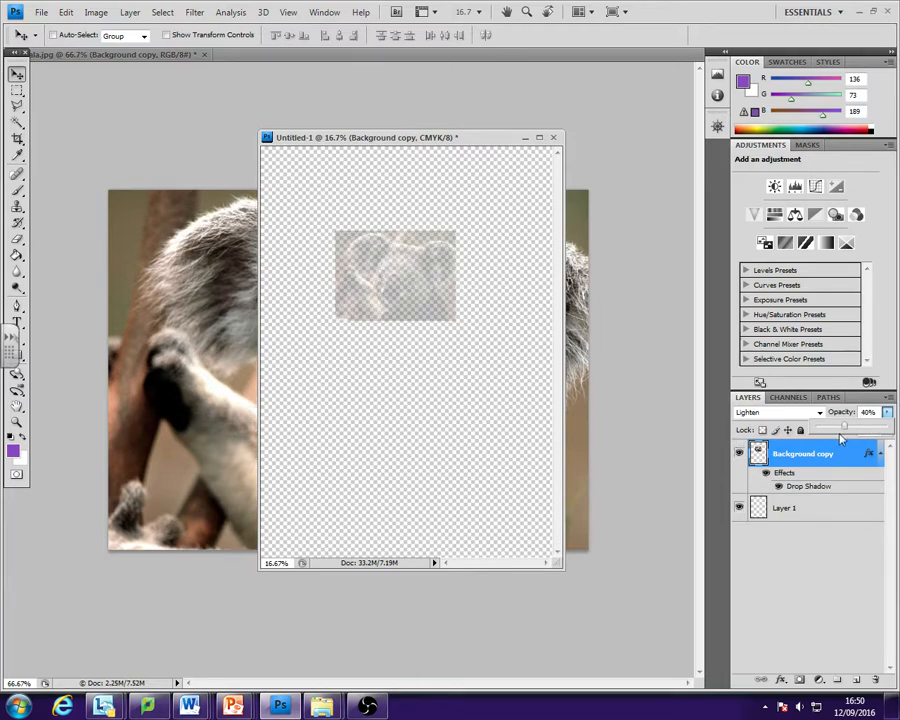
left_click_drag(841, 438, 889, 432)
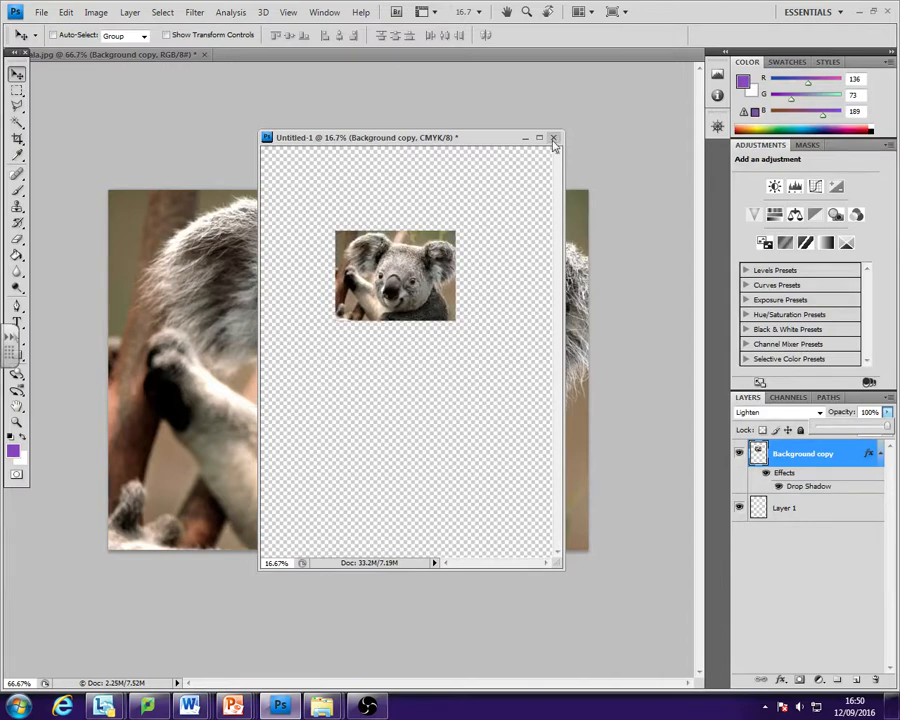
left_click(767, 454)
left_click_drag(795, 454, 879, 679)
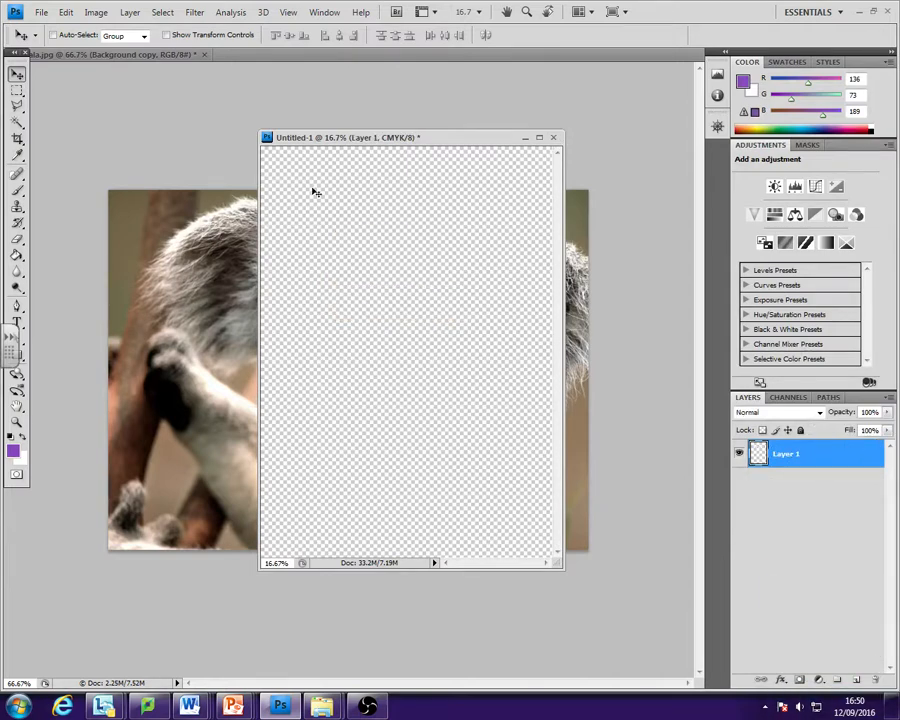
- Close Koala.jpg without saving its changes
left_click(164, 61)
left_click(204, 55)
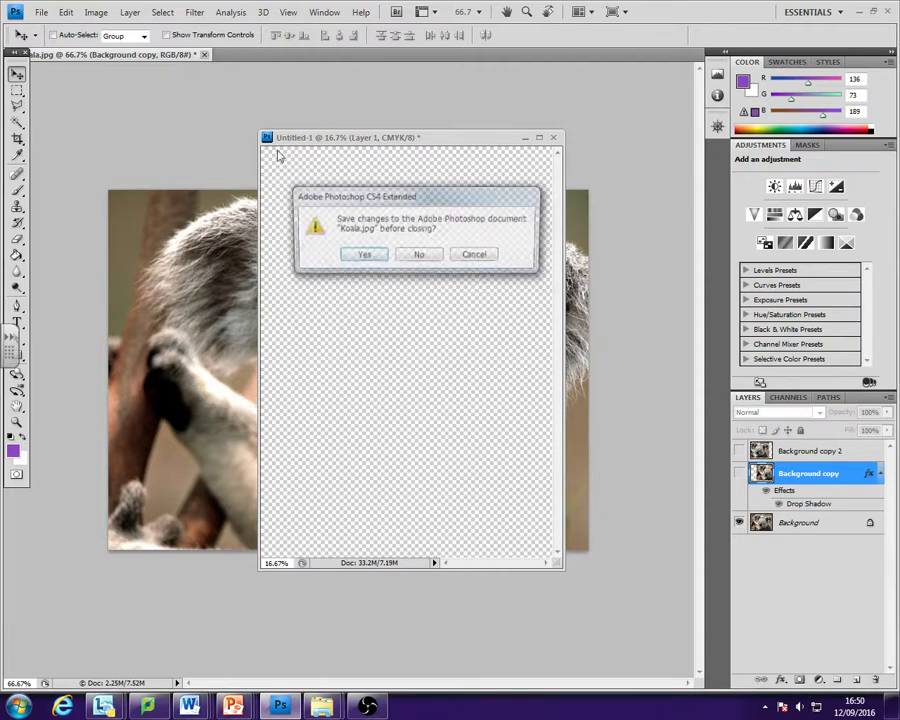
left_click(418, 256)
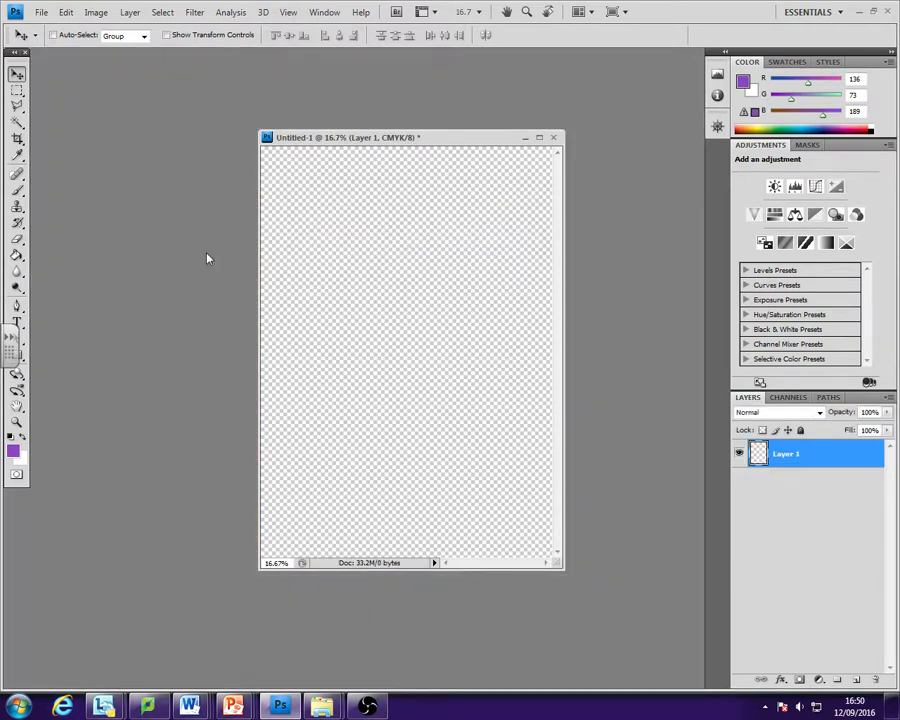
- Open the Lighthouse picture from Sample Pictures and dock it in the main window, separate from Untitled-1
left_click(40, 12)
left_click(42, 42)
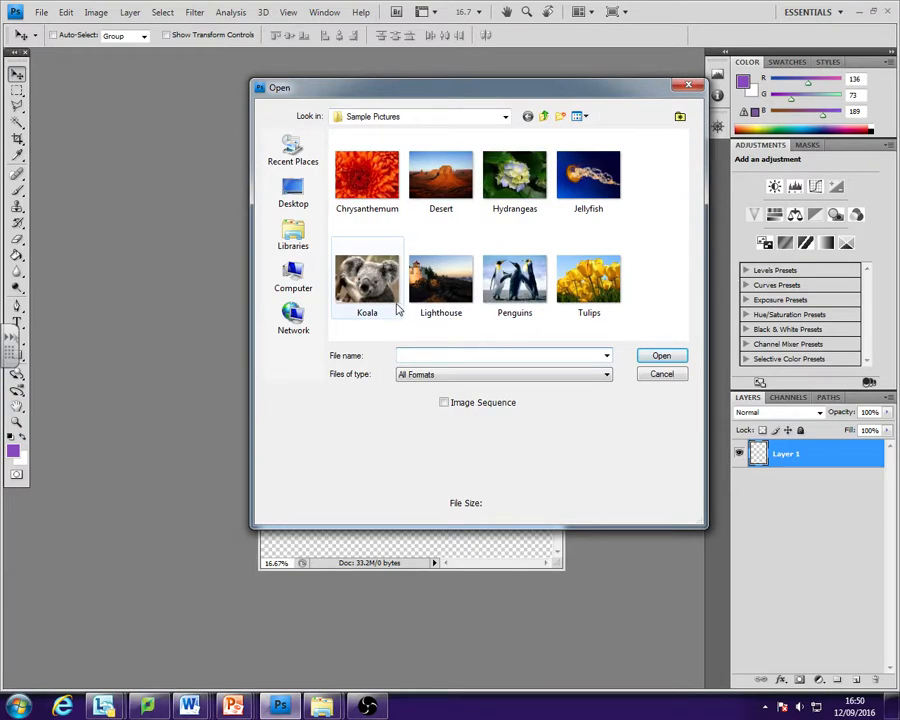
left_click(421, 306)
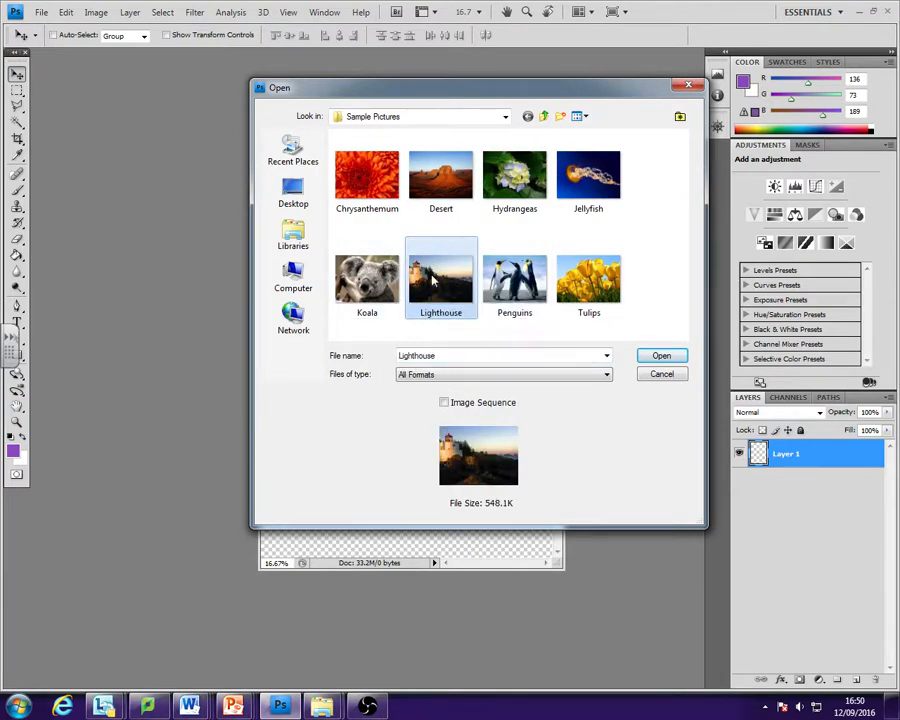
double_click(433, 284)
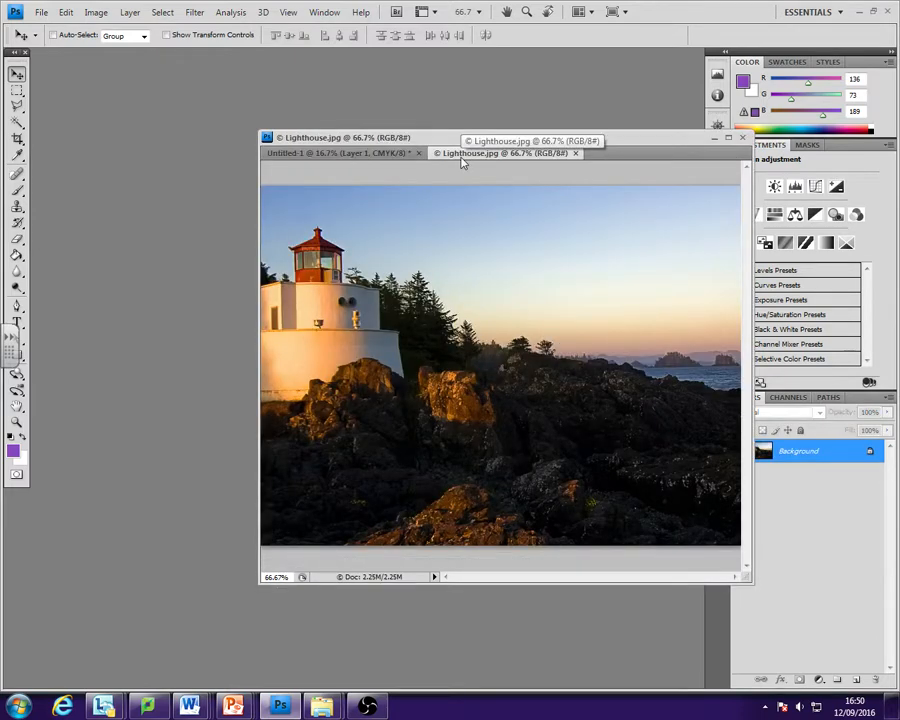
left_click_drag(463, 162, 142, 61)
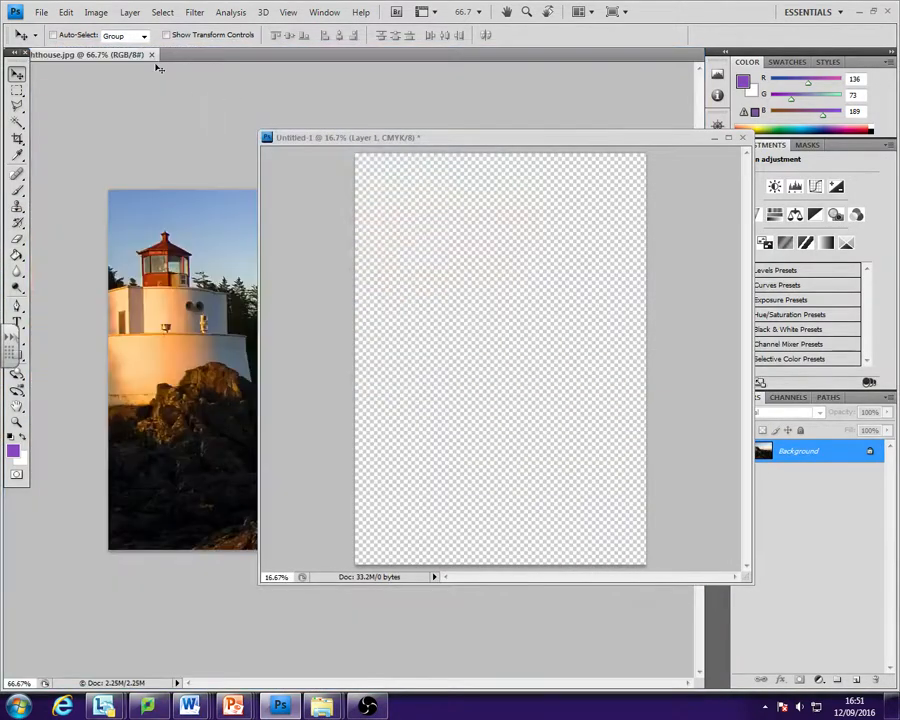
- Copy the lighthouse image onto the upper part of the Untitled-1 page, and dock Untitled-1 beside Lighthouse.jpg
left_click_drag(336, 146, 315, 117)
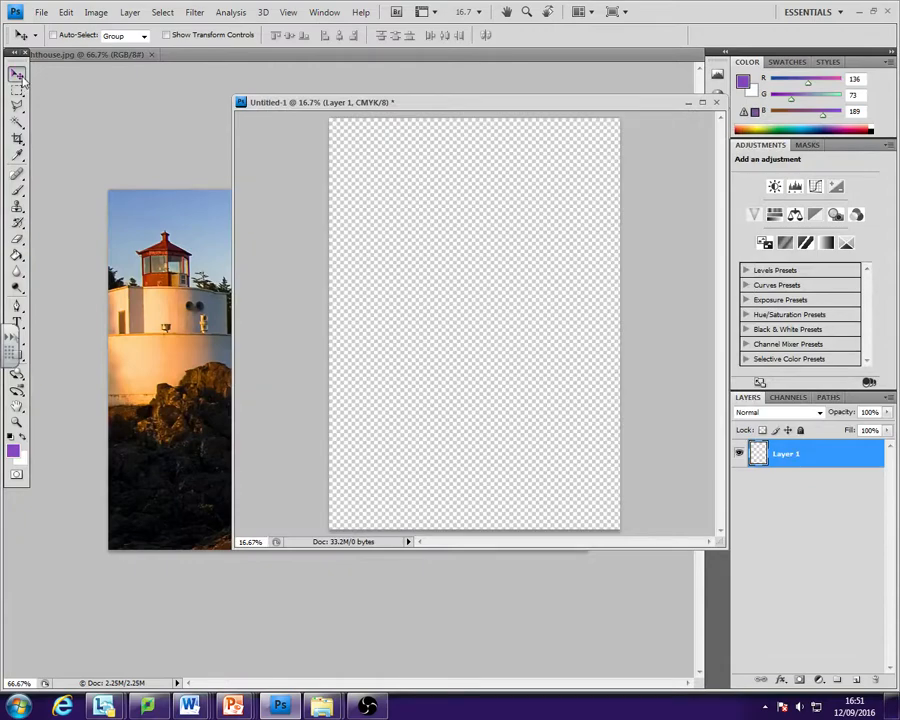
left_click(162, 250)
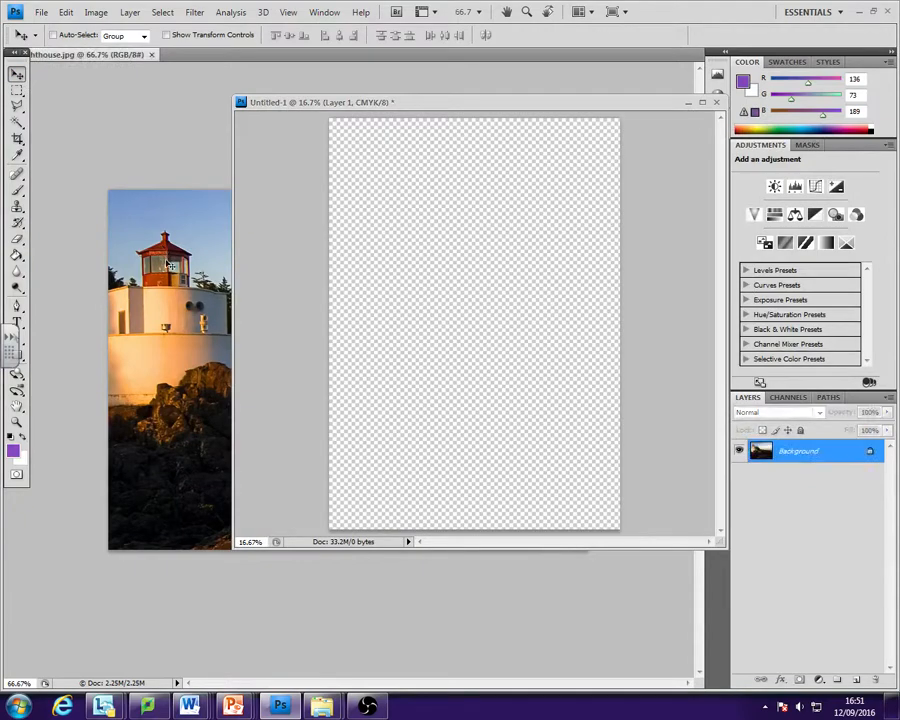
left_click_drag(170, 265, 394, 202)
left_click_drag(429, 108, 145, 60)
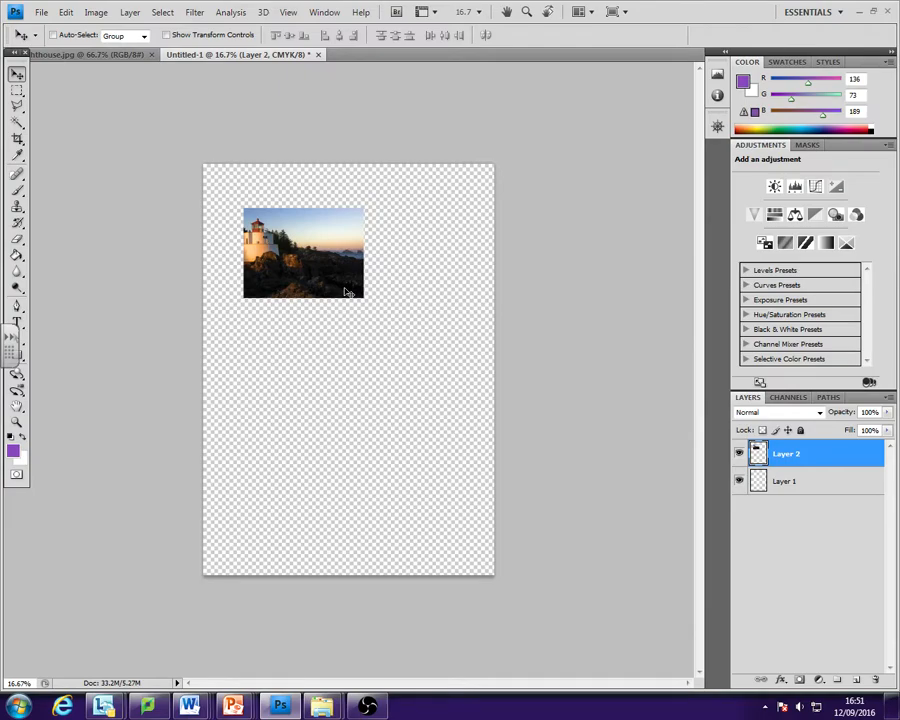
- Zoom the Untitled-1 page in to 50% and back out to 16.67% to examine the placed lighthouse image
key("ctrl+plus")
key("ctrl+plus")
key("ctrl+plus")
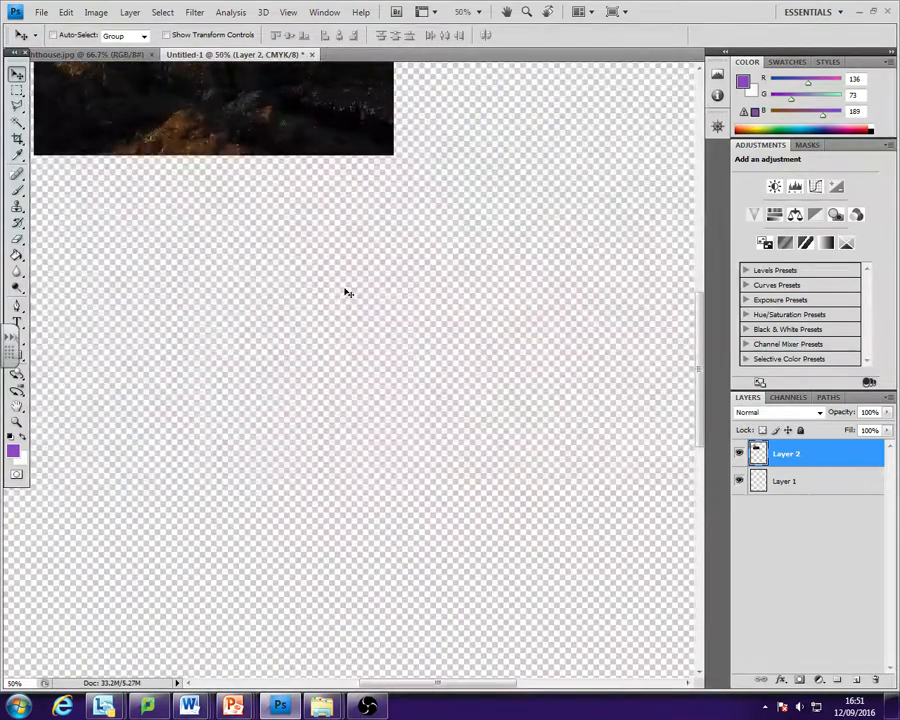
key("ctrl+minus")
key("ctrl+minus")
key("ctrl+minus")
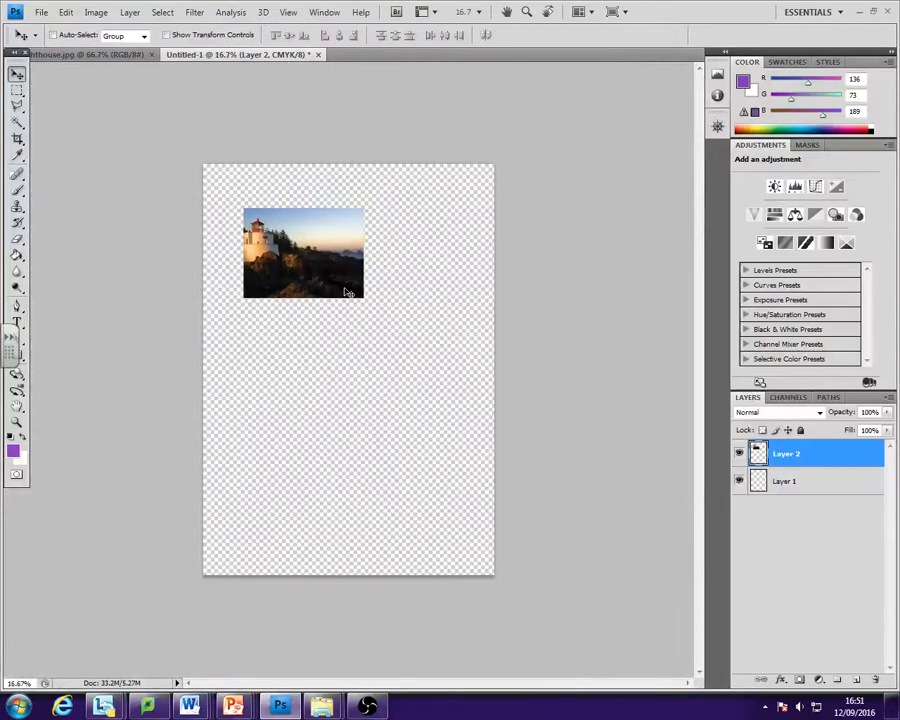
key("ctrl+plus")
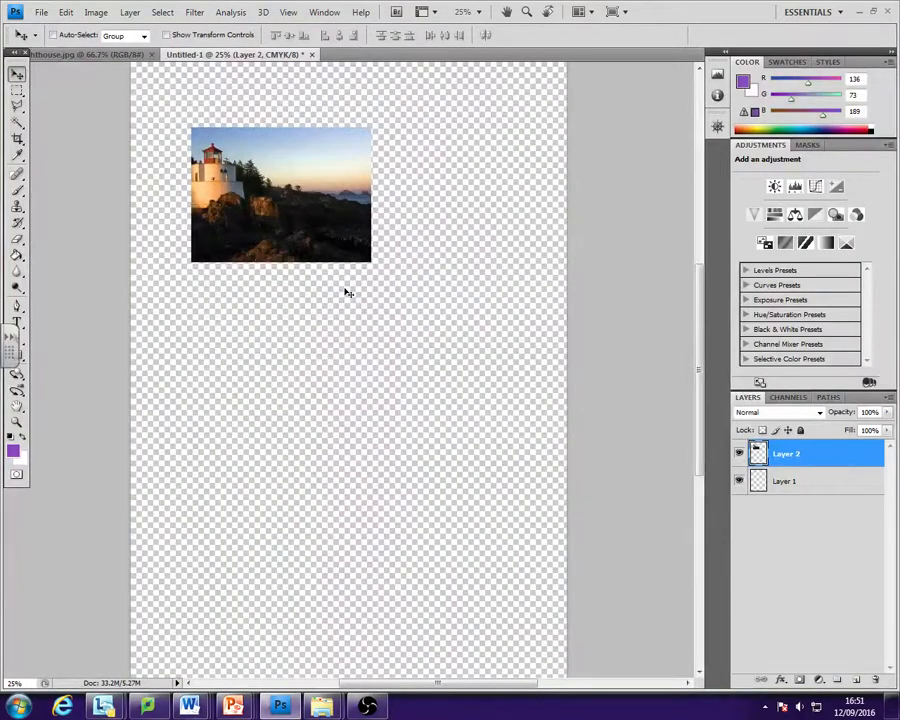
key("ctrl+minus")
key("ctrl+plus")
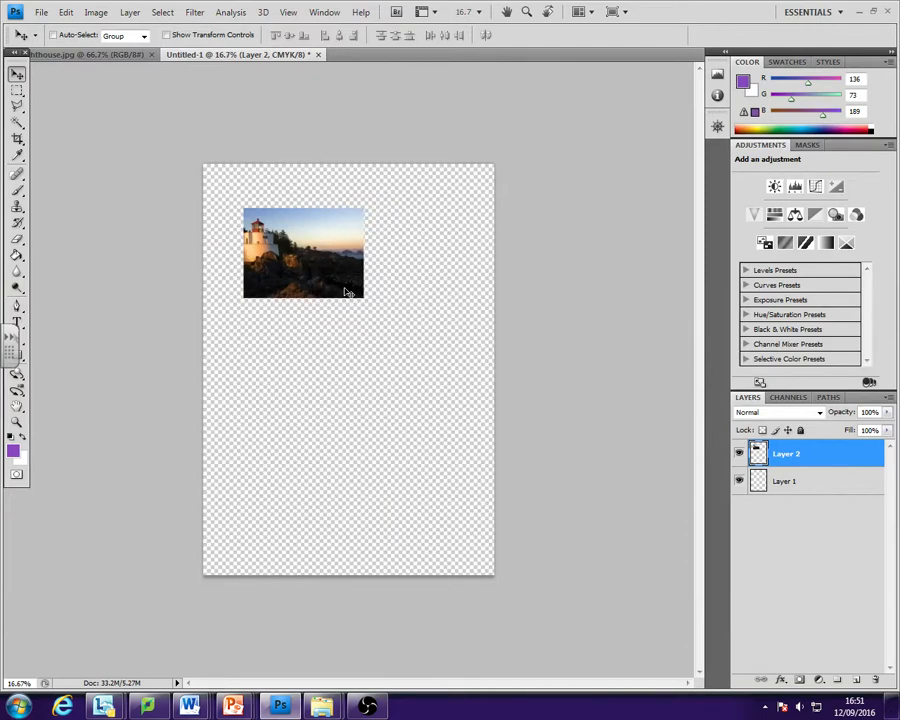
- Expand the collapsed Histogram and Navigator panels, and check where the Navigator can be shown or hidden
left_click(724, 52)
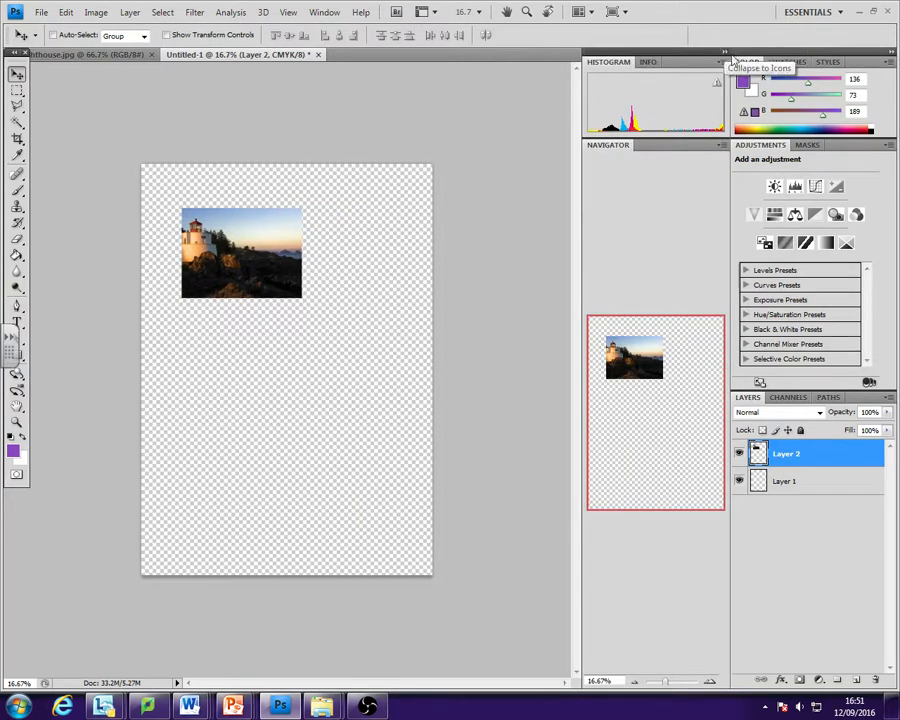
left_click(327, 13)
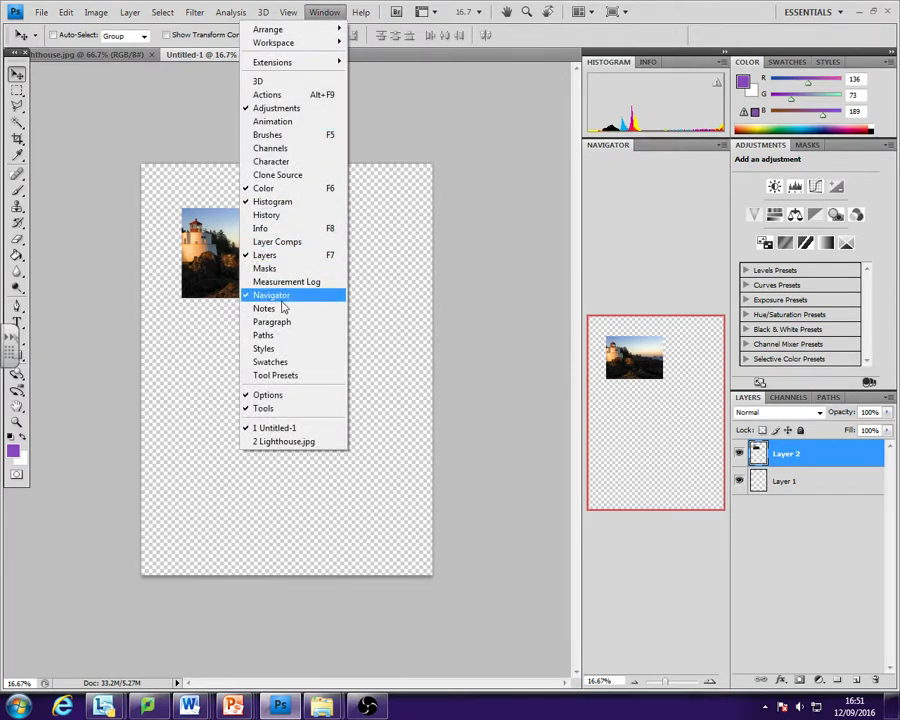
left_click(668, 568)
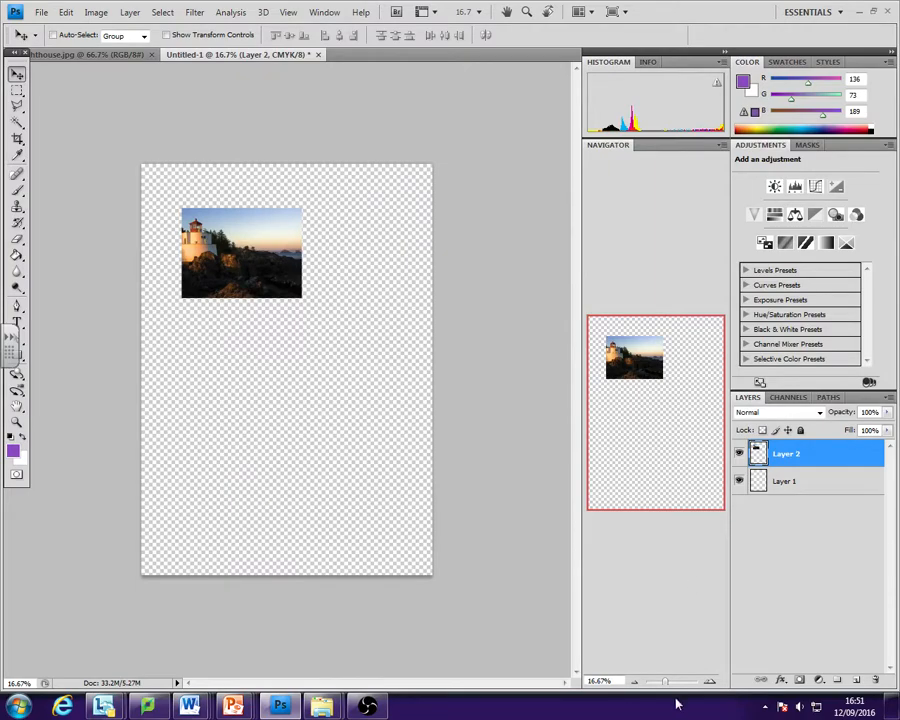
- Use the Navigator to magnify the lighthouse image to about 521%, reposition the view, and zoom back out to 50%
mouse_move(667, 681)
left_mouse_down()
mouse_move(684, 681)
mouse_move(668, 691)
left_mouse_up()
left_click_drag(645, 388, 628, 356)
left_click_drag(670, 688, 686, 683)
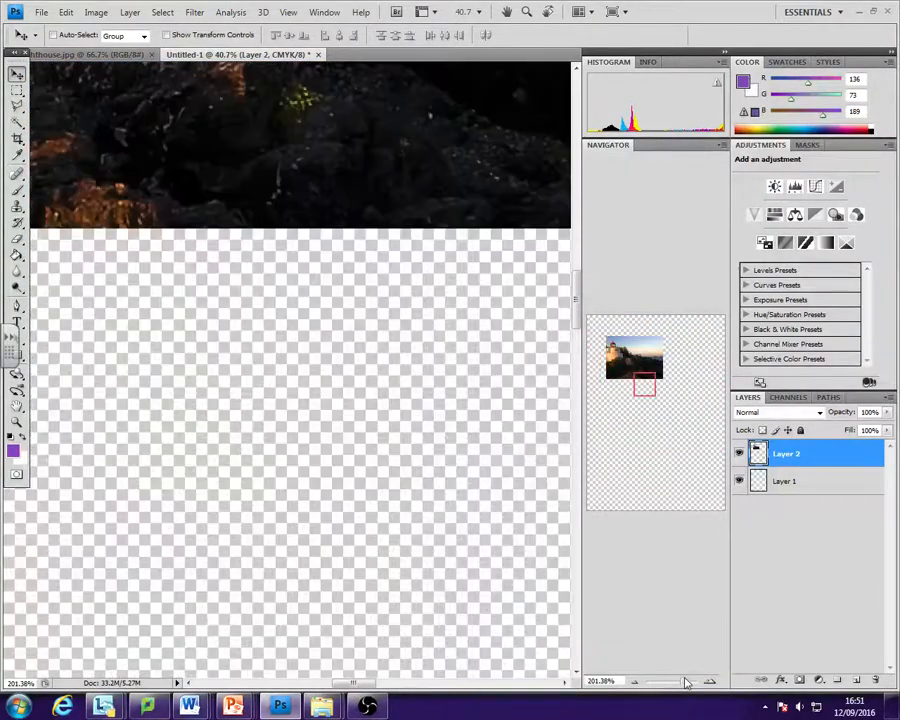
left_click_drag(632, 356, 631, 350)
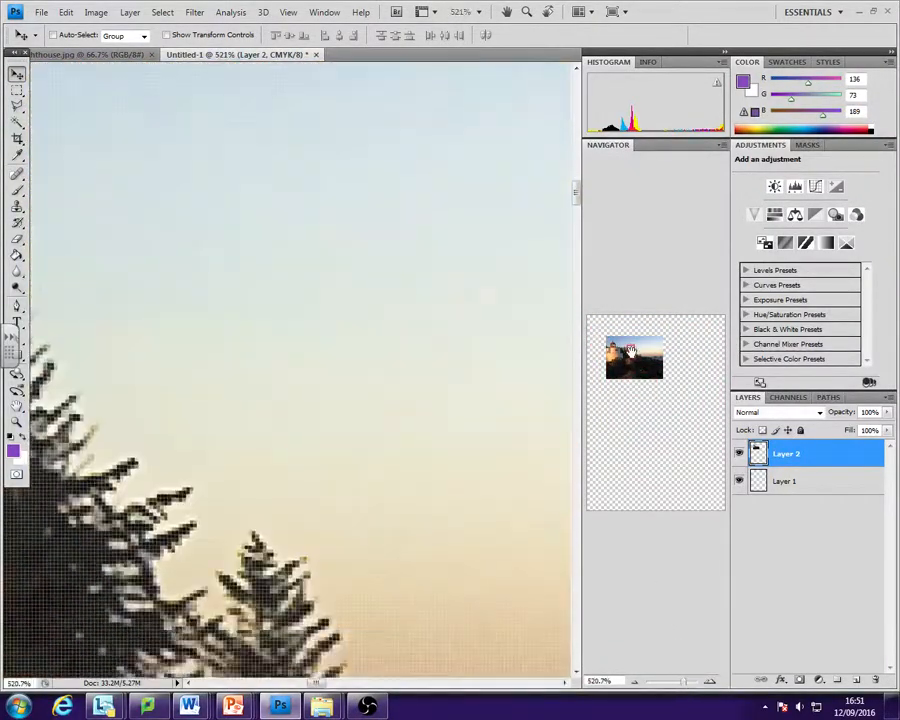
left_click(634, 682)
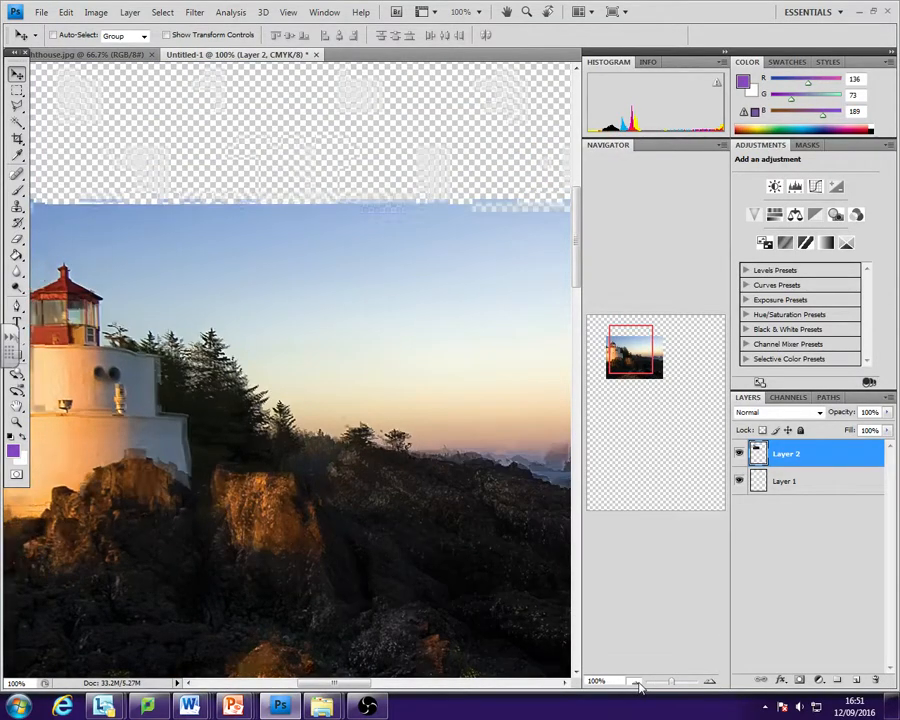
left_click(636, 683)
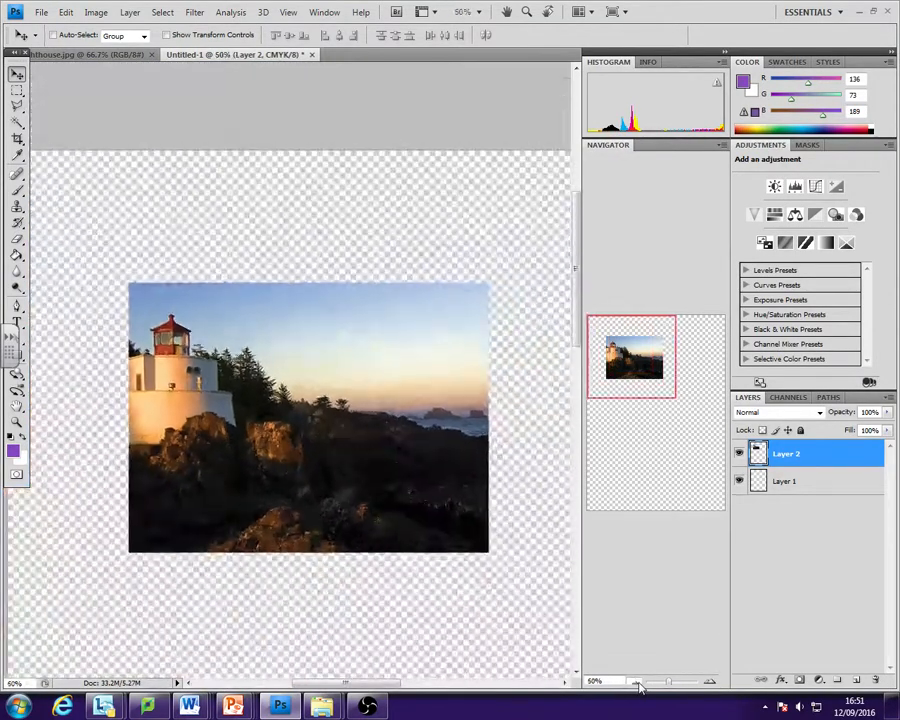
- Zoom the page out to 25% and check which image commands are available with no layer selected
left_click(636, 683)
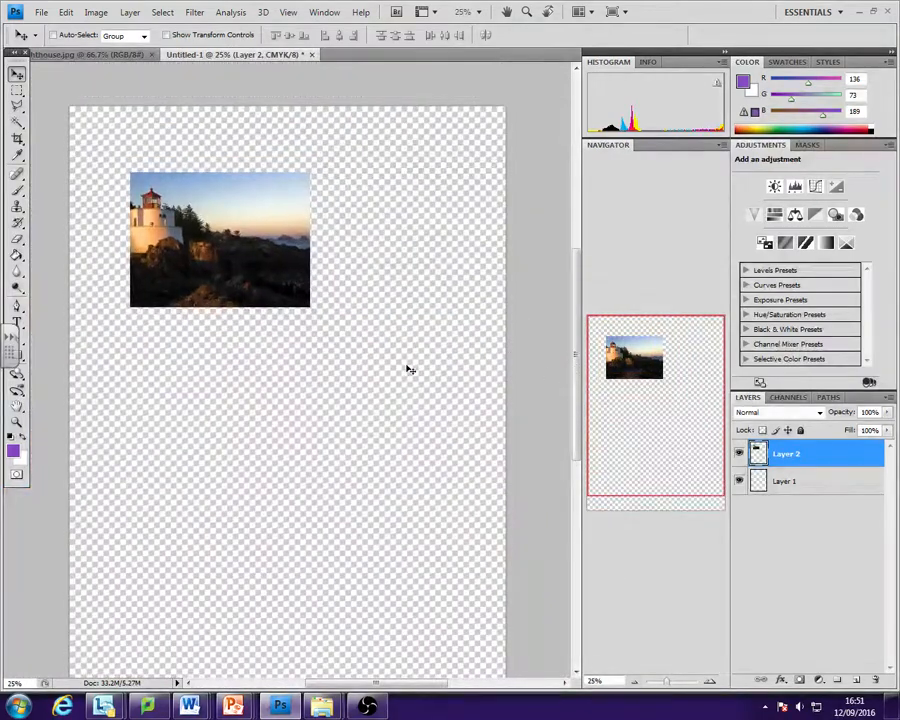
left_click(822, 504)
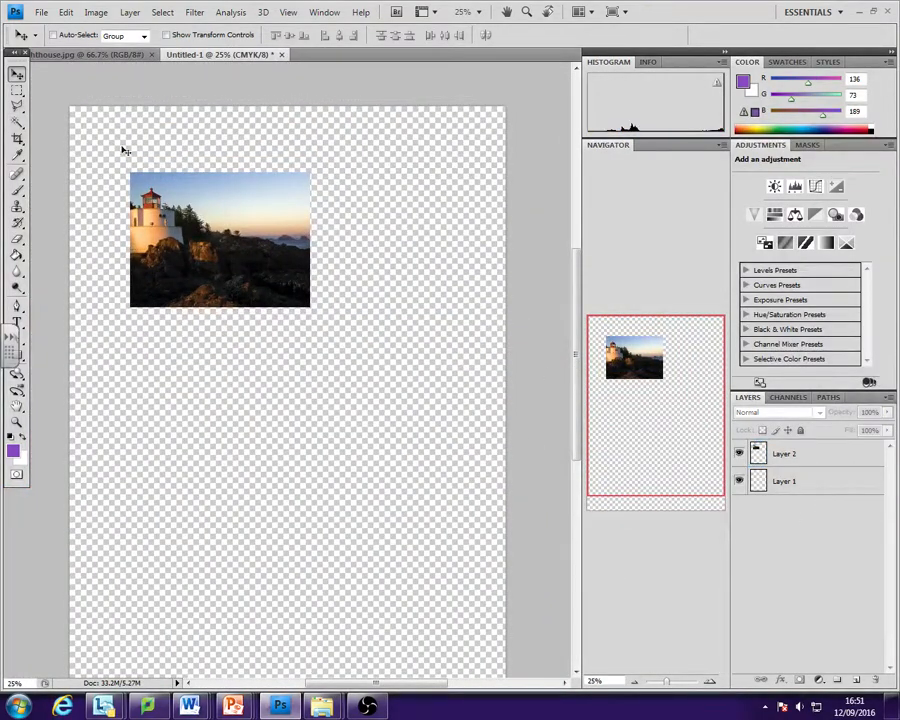
left_click(110, 12)
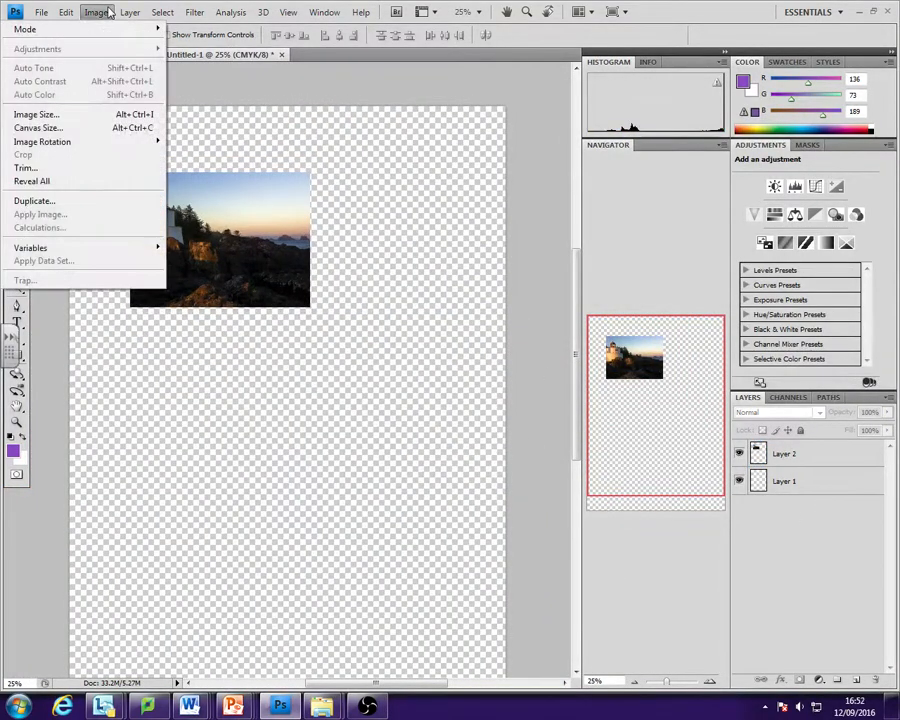
mouse_move(65, 12)
left_click(788, 508)
left_click(868, 483)
- Select Layer 2 and toggle its visibility off and on repeatedly to check what content it holds
left_click(797, 455)
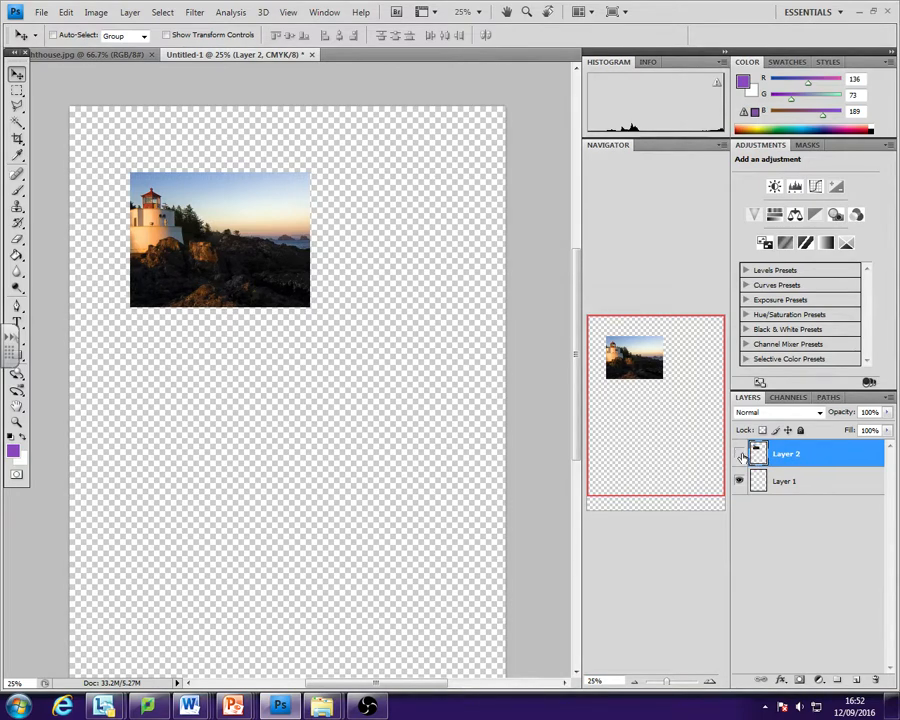
left_click(740, 454)
left_click(740, 454)
left_click(739, 454)
left_click(739, 454)
left_click(740, 456)
left_click(740, 456)
left_click(739, 455)
left_click(739, 455)
left_click(739, 455)
left_click(739, 455)
- Rename Layer 2 as lighthouse and Layer 1 as Background
double_click(790, 455)
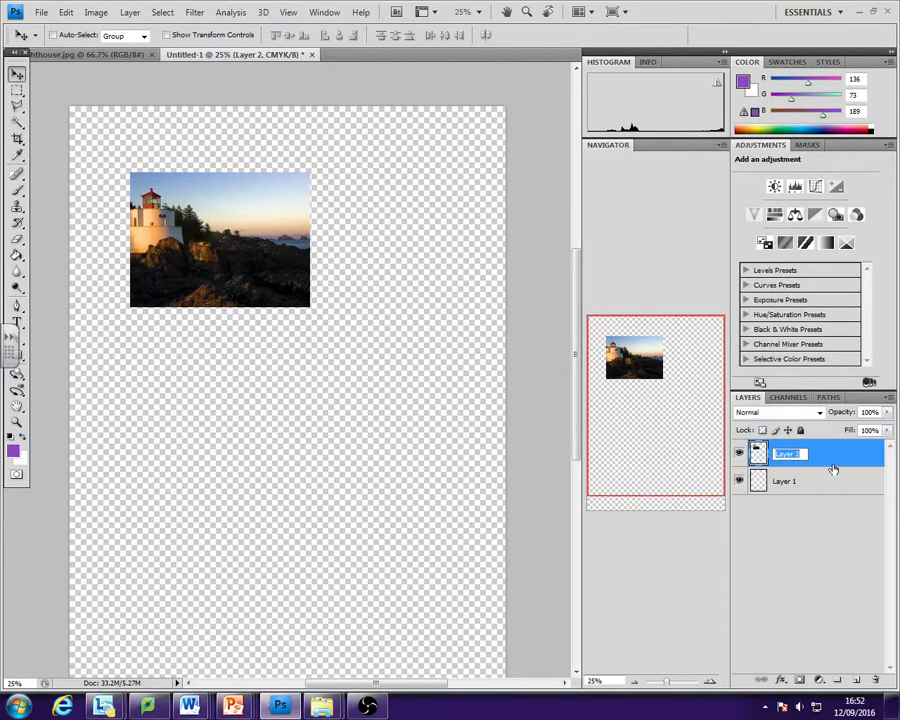
key("BackSpace")
type("lighthouse")
double_click(795, 483)
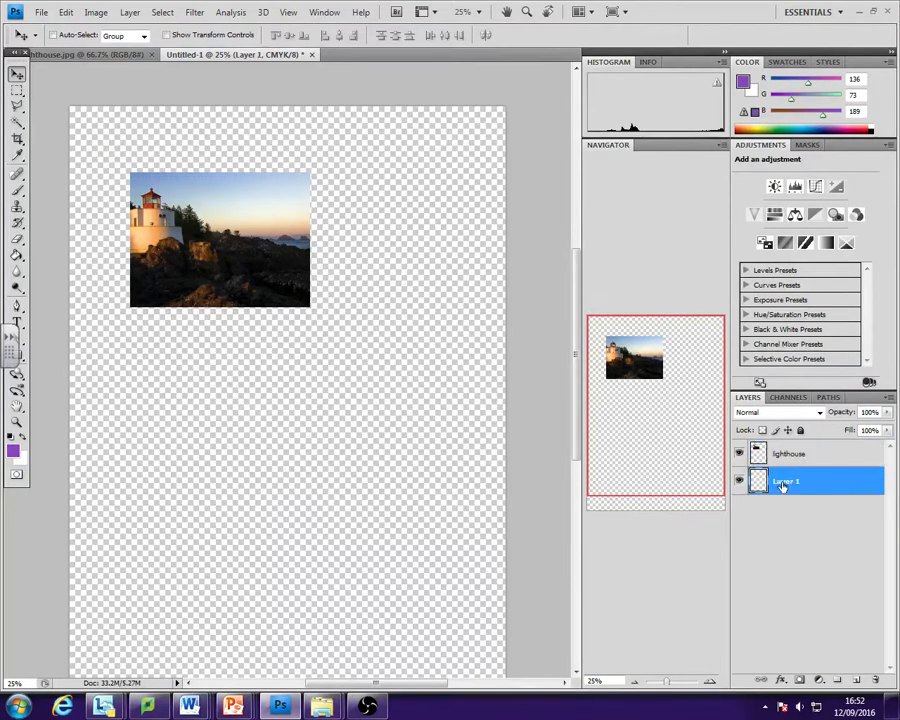
key("BackSpace")
type("Background")
left_click(836, 502)
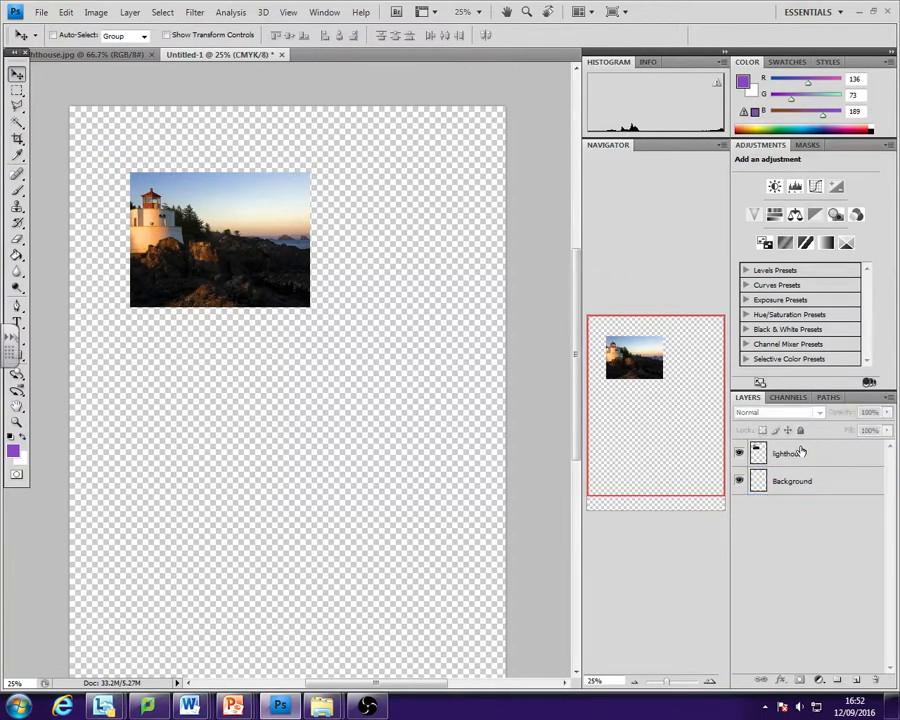
- Select the lighthouse layer and look over the layer commands available for it
left_click(803, 454)
left_click(808, 480)
left_click(776, 456)
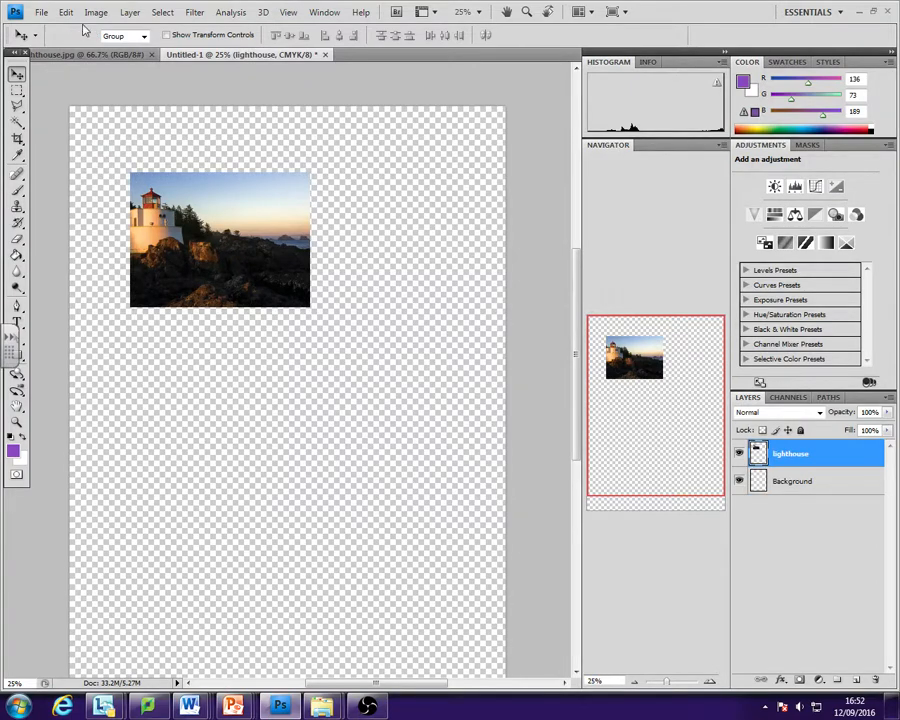
left_click(122, 14)
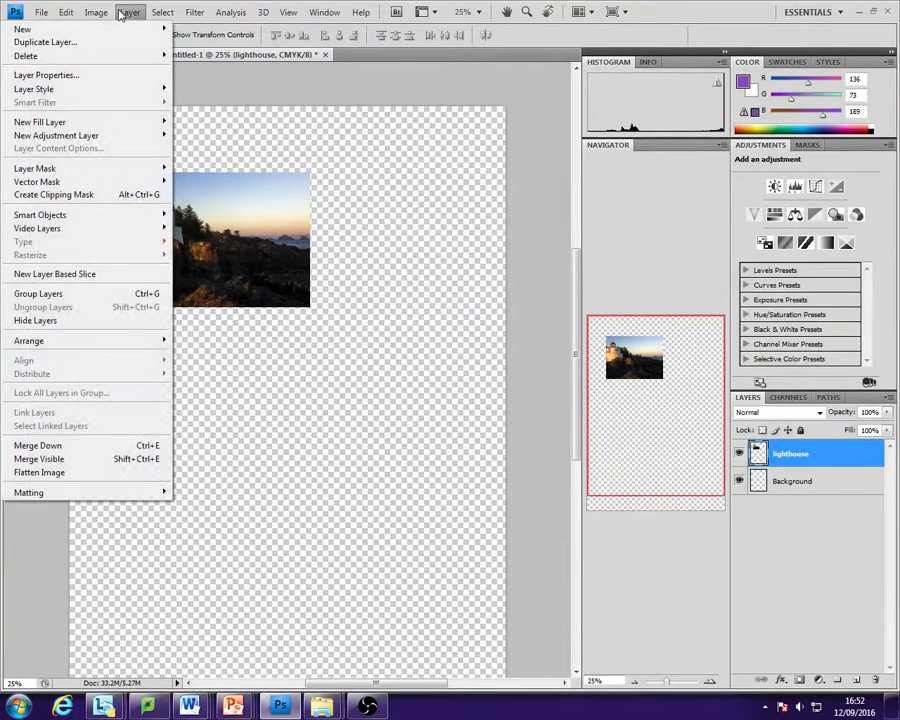
left_click(275, 310)
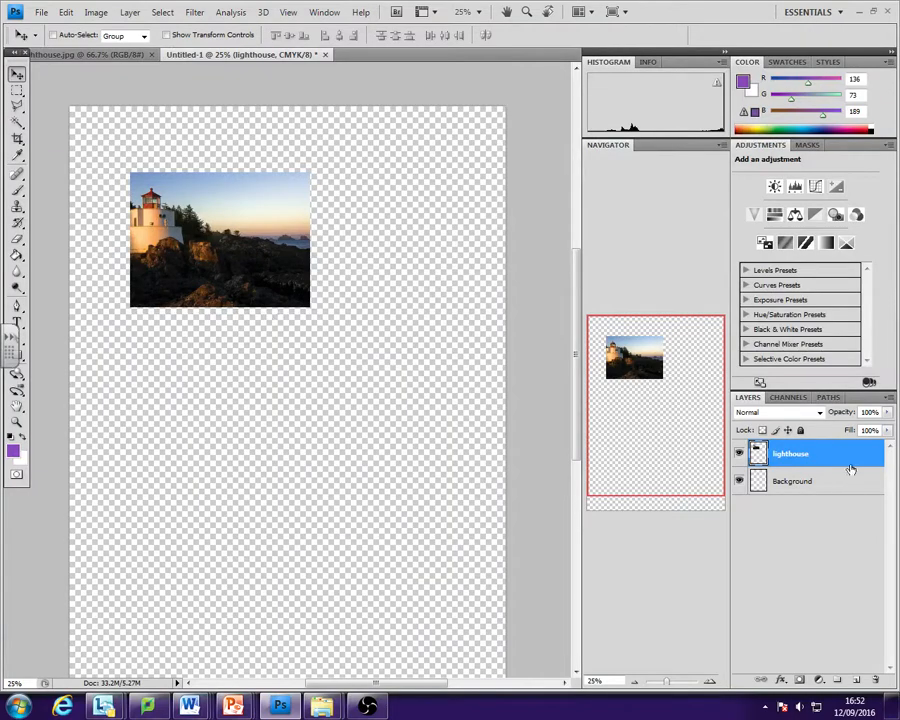
- Start a Free Transform on the lighthouse layer and try tilting the image slightly anticlockwise and straightening it again
left_click(98, 12)
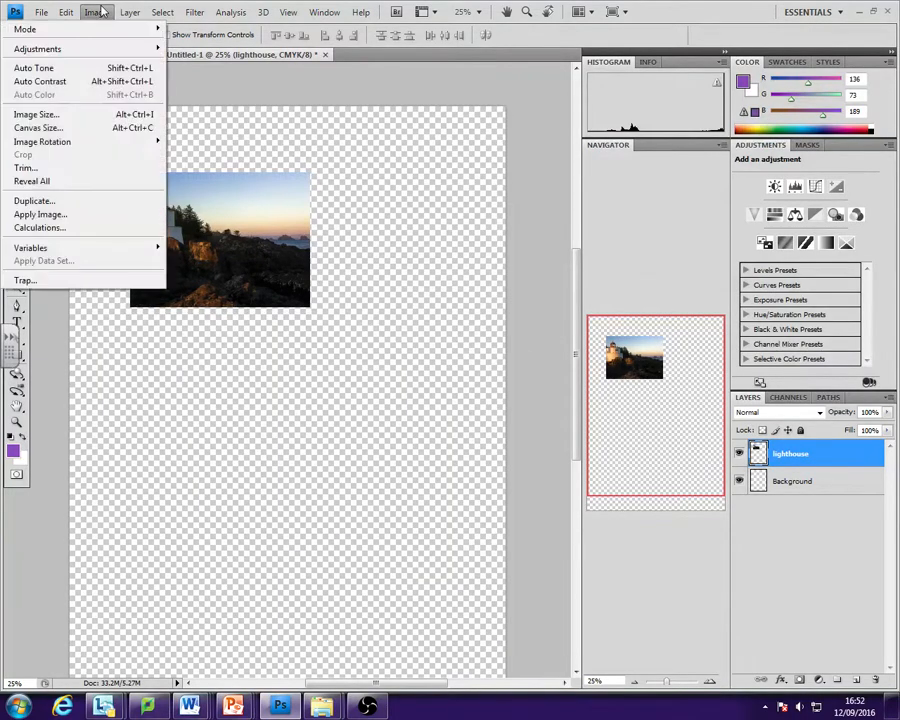
mouse_move(137, 15)
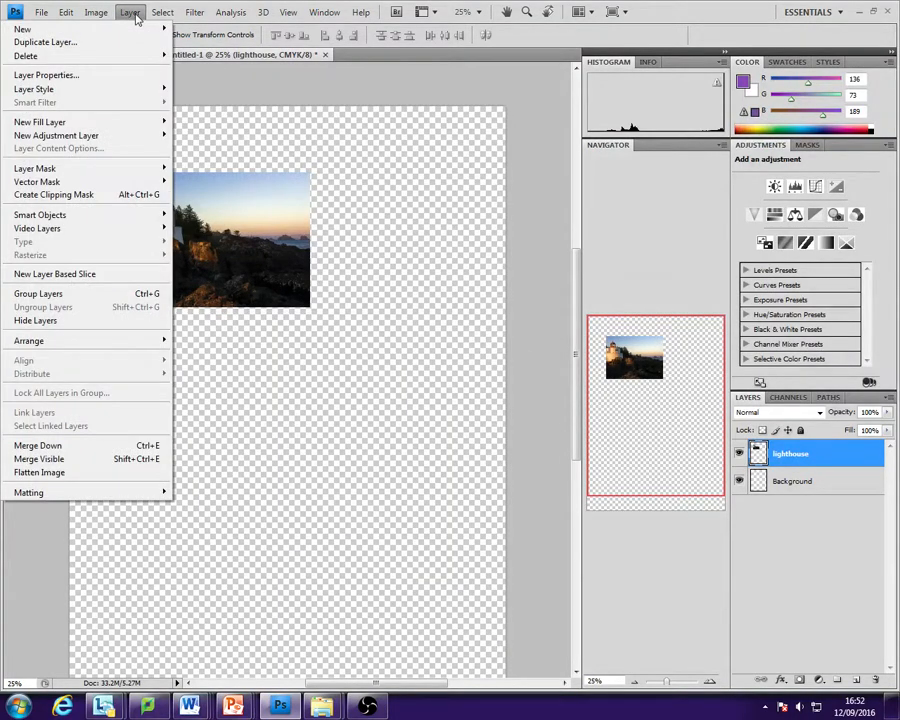
mouse_move(166, 18)
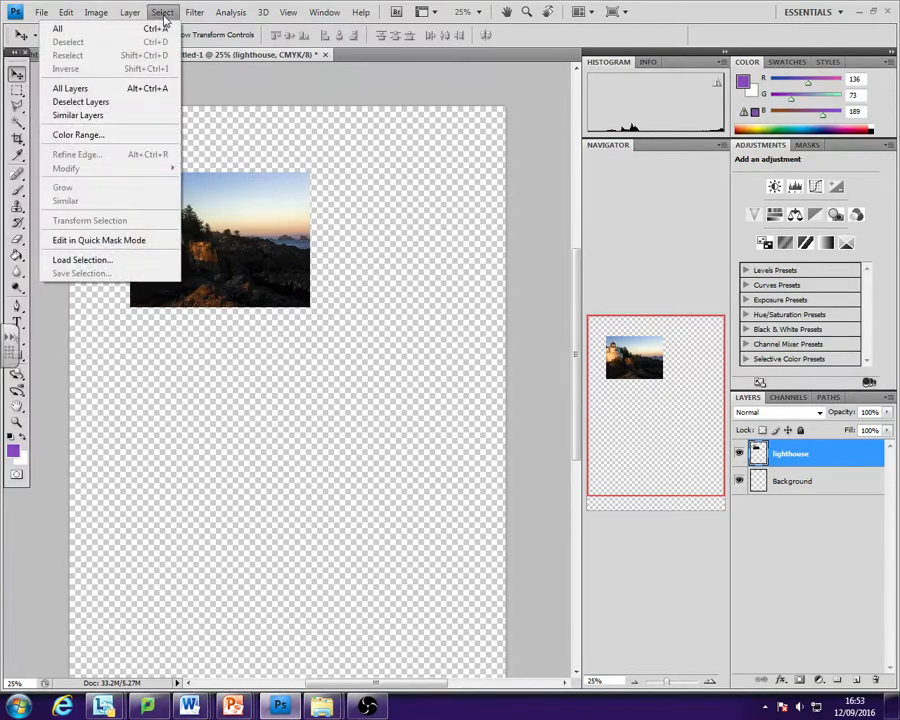
mouse_move(67, 17)
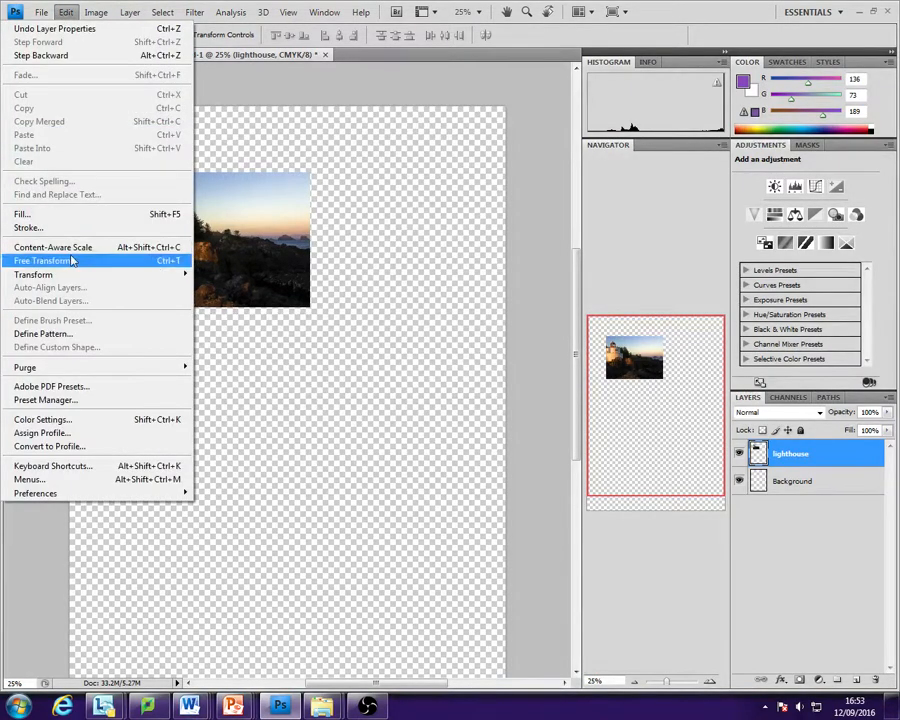
left_click(72, 261)
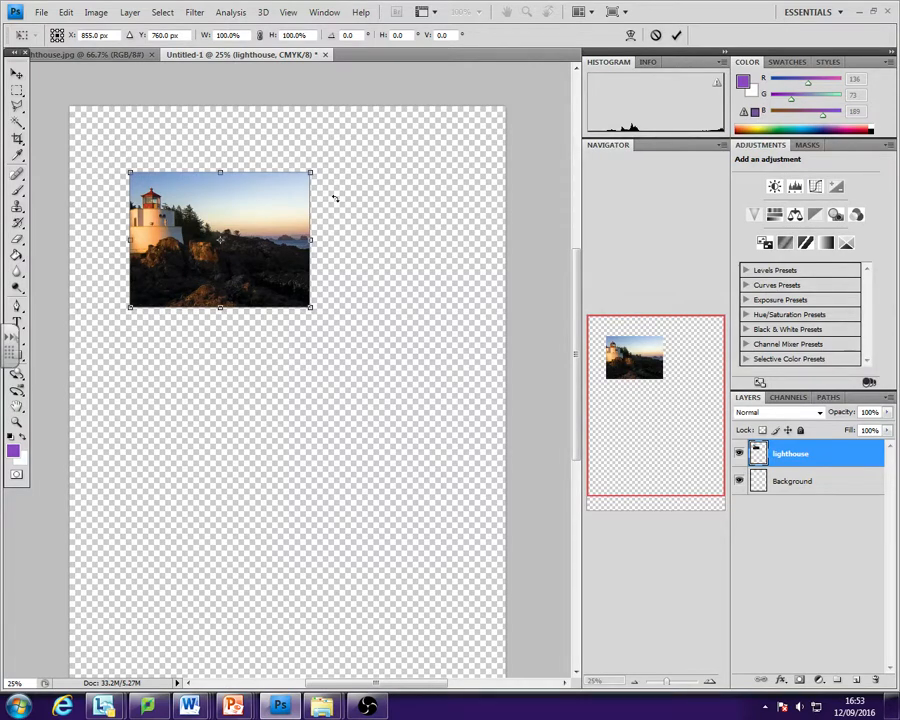
mouse_move(335, 198)
left_mouse_down()
mouse_move(330, 288)
mouse_move(329, 189)
left_mouse_up()
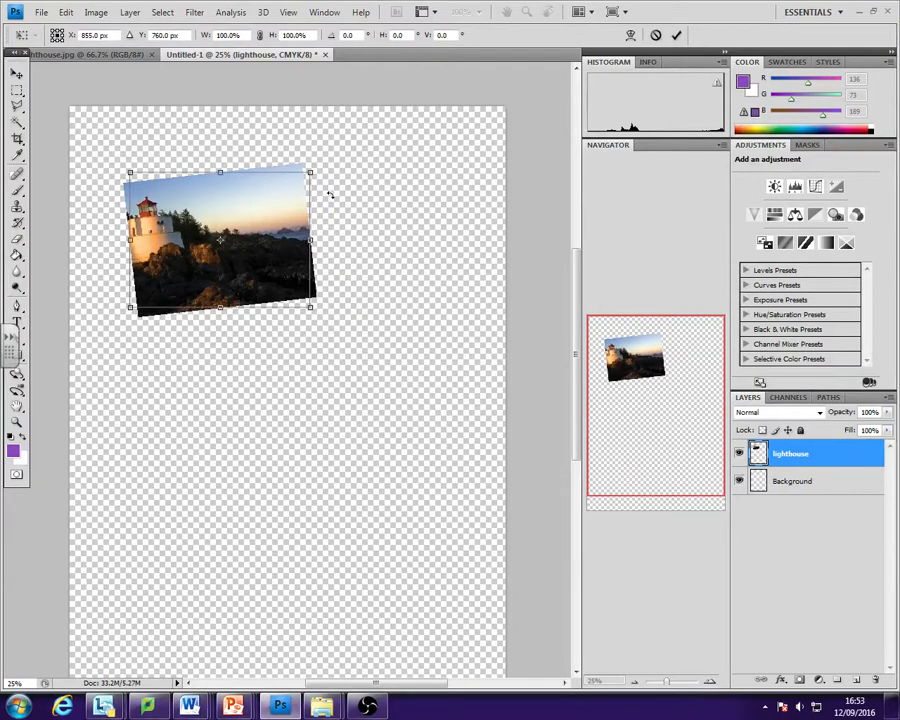
mouse_move(339, 235)
left_mouse_down()
mouse_move(342, 207)
mouse_move(349, 240)
left_mouse_up()
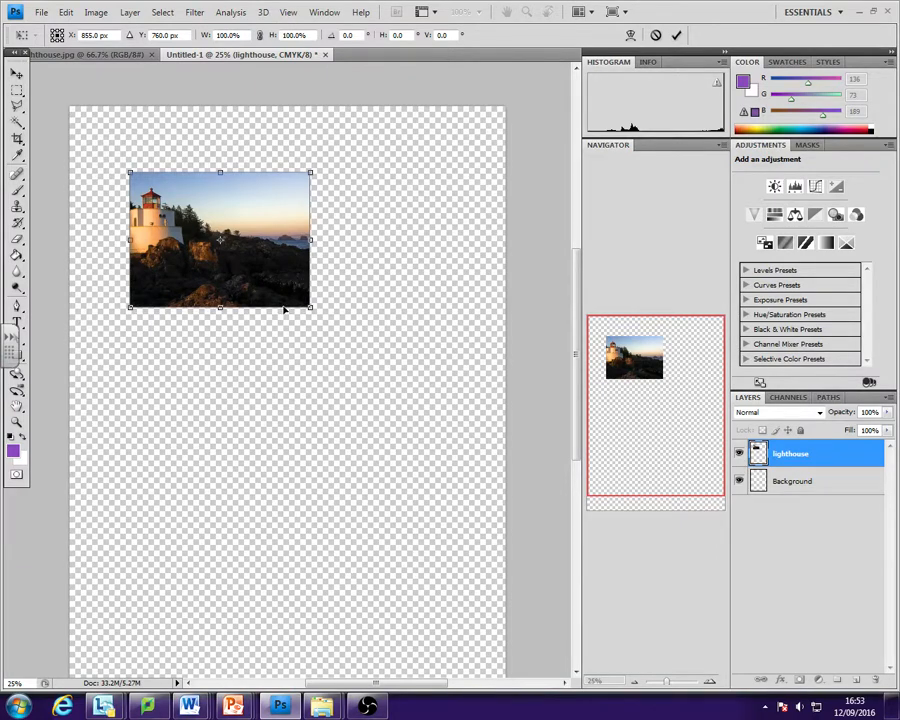
- Scale the lighthouse image proportionally to about 130.8% and apply the transform
left_click_drag(306, 305, 402, 364)
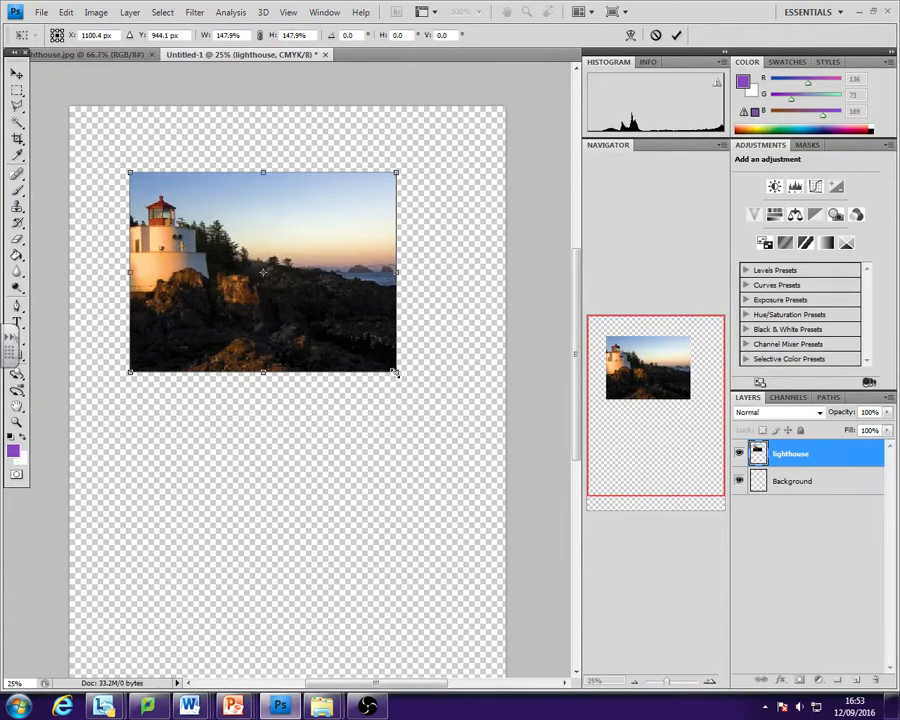
left_click_drag(395, 372, 372, 356)
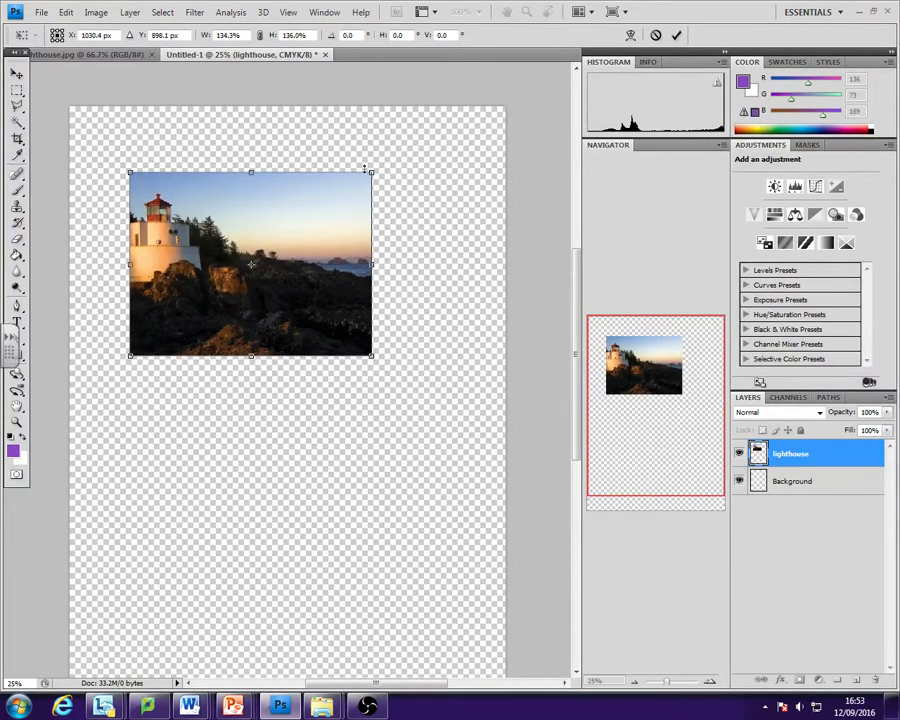
mouse_move(373, 174)
left_mouse_down()
mouse_move(437, 135)
mouse_move(366, 181)
left_mouse_up()
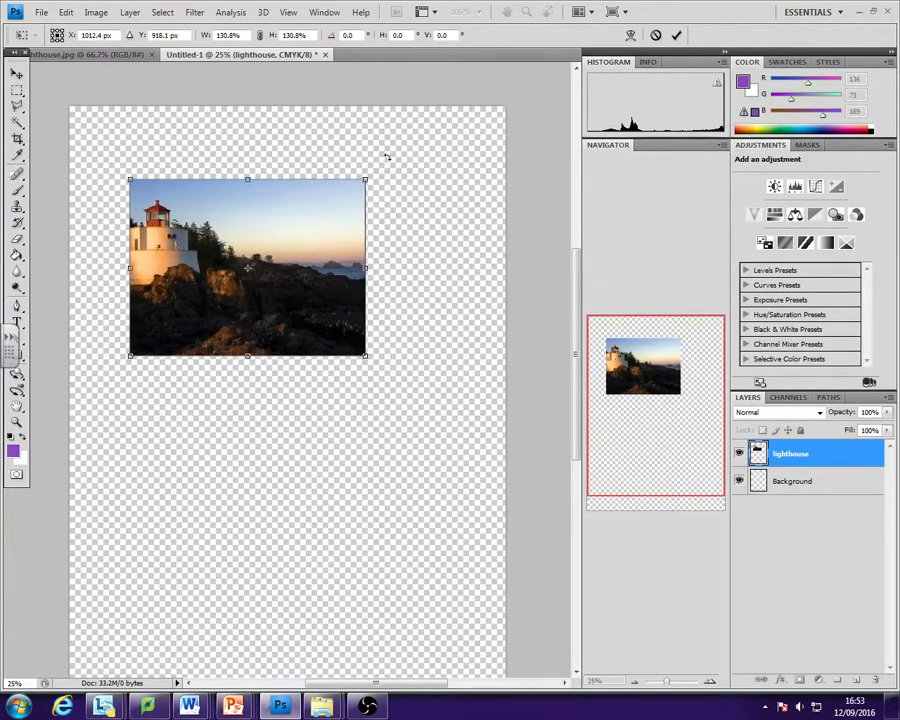
left_click_drag(420, 211, 377, 218)
key("Return")
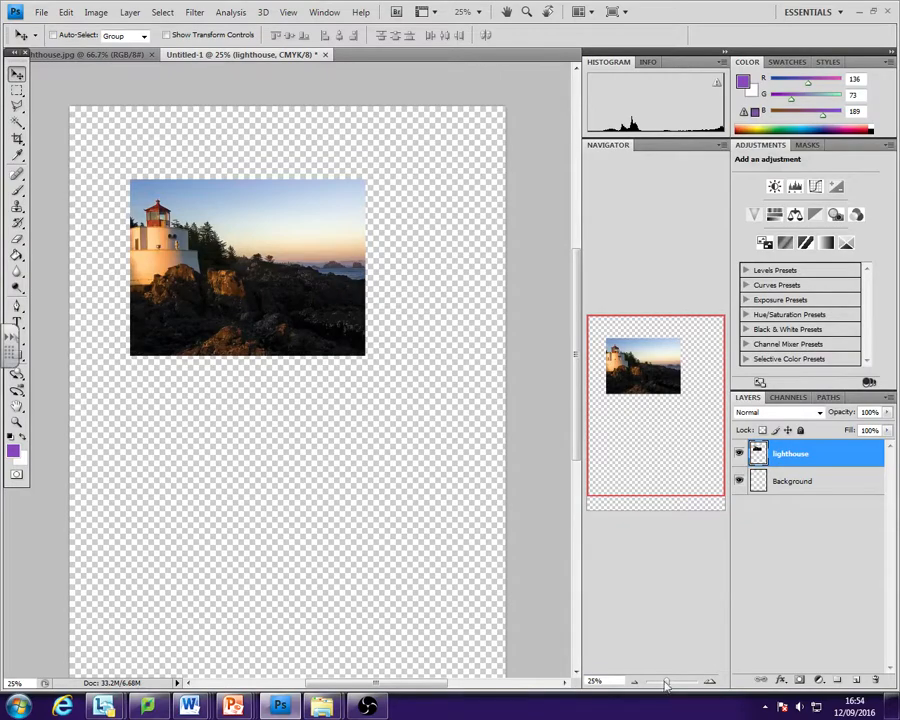
- Crop the Untitled-1 page to the edges of the lighthouse image
left_click_drag(667, 683, 668, 684)
scroll(650, 652, "down", 4)
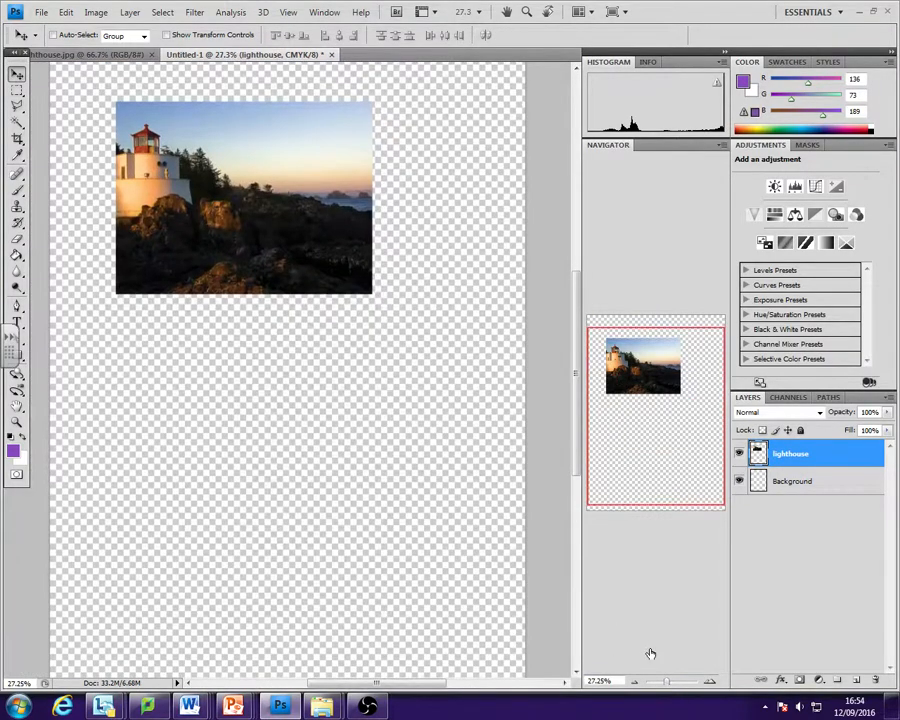
scroll(649, 652, "up", 6)
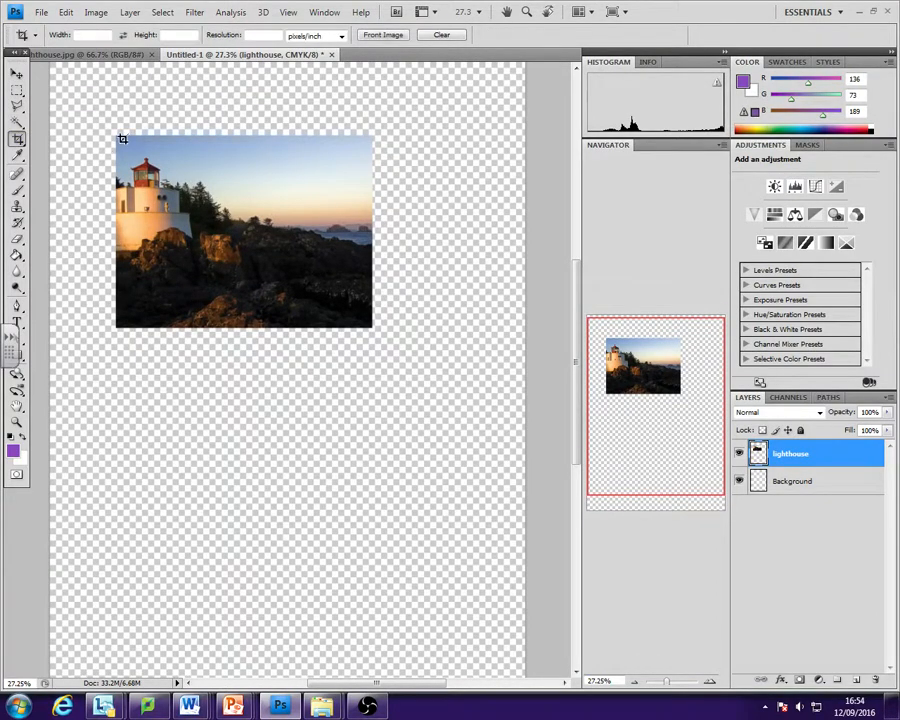
mouse_move(116, 135)
left_mouse_down()
mouse_move(288, 236)
mouse_move(368, 320)
left_mouse_up()
key("Return")
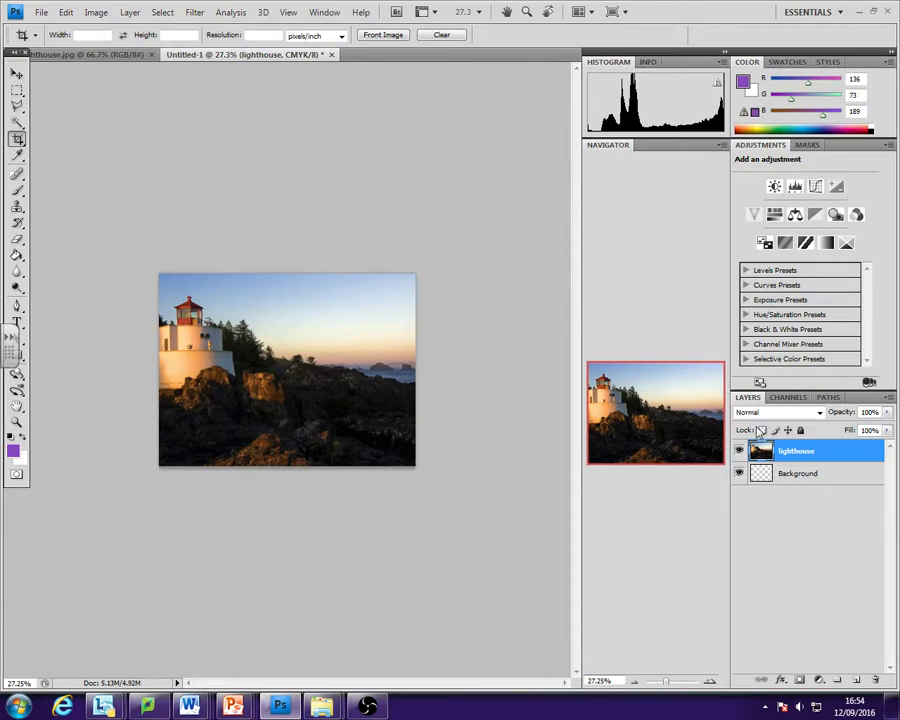
left_click(367, 706)
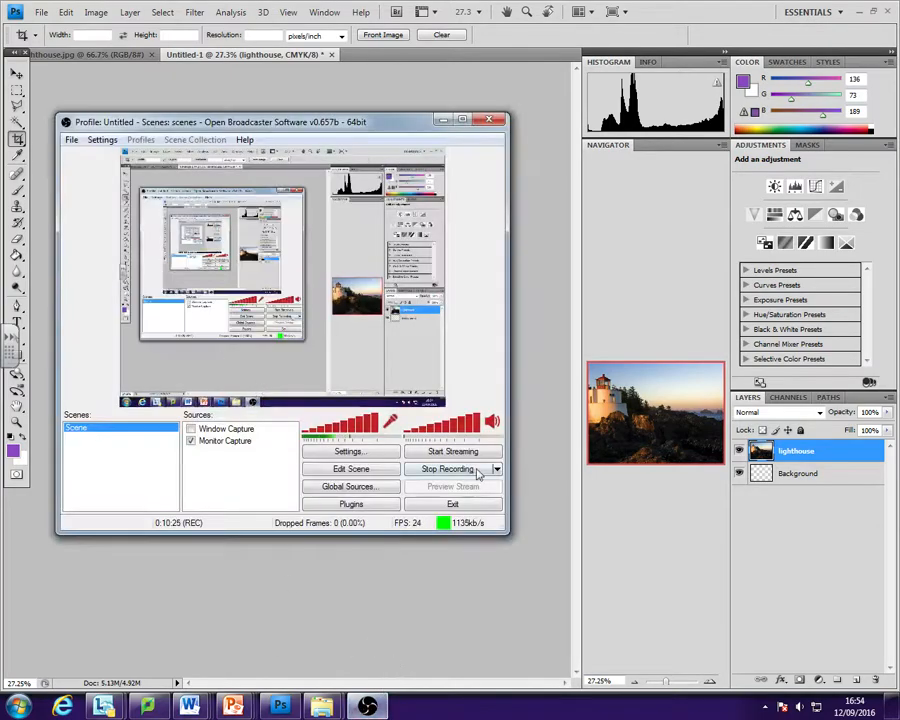